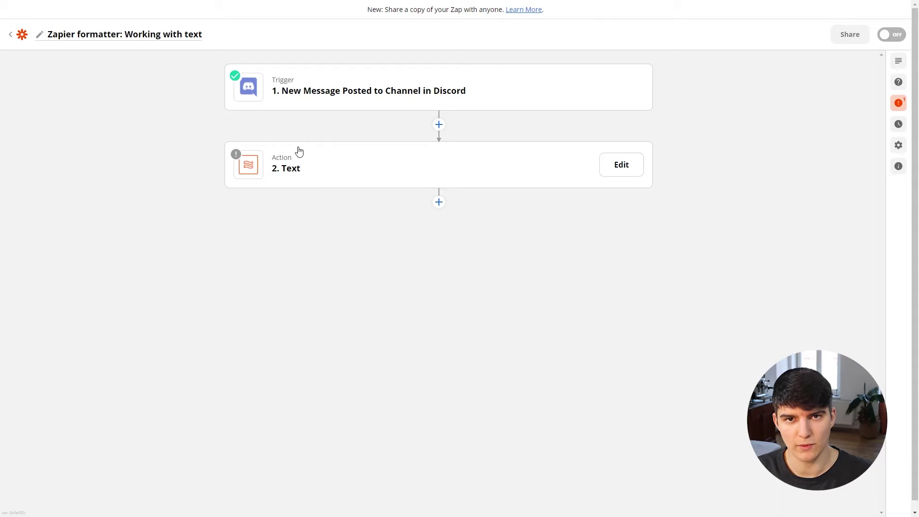
- Open the '2. Text' Formatter step of the Working with text Zap for editing
click(306, 172)
- Review the step's app and event, Formatter by Zapier with Text, leaving them unchanged
click(289, 201)
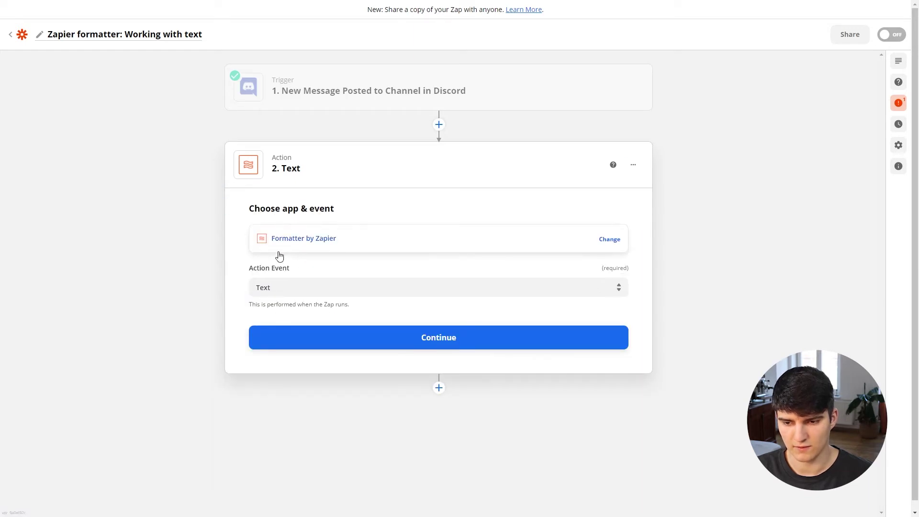
click(297, 239)
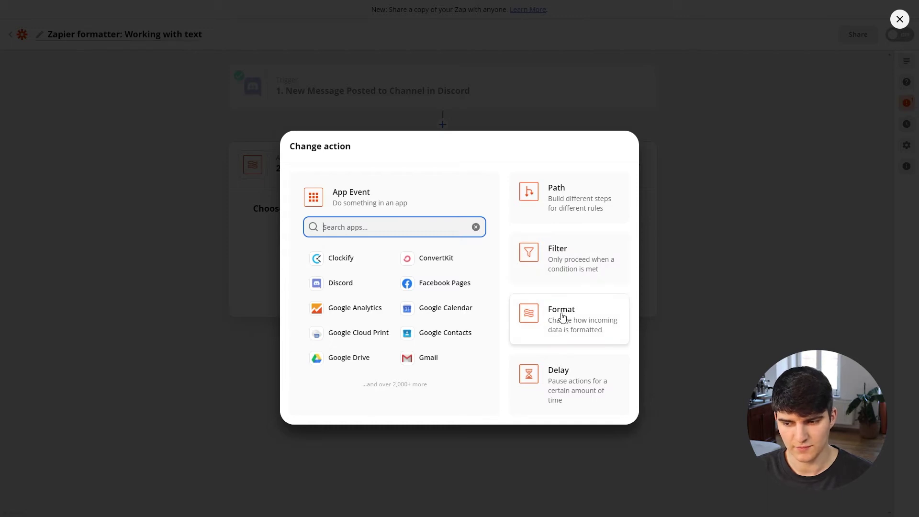
click(684, 249)
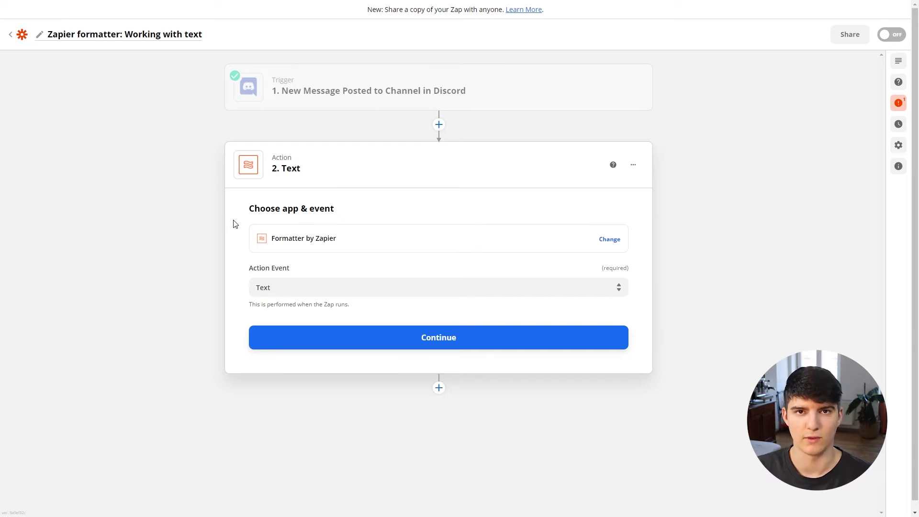
scroll(287, 292, down, 1)
- Set the Text step's Transform to Uppercase
click(433, 329)
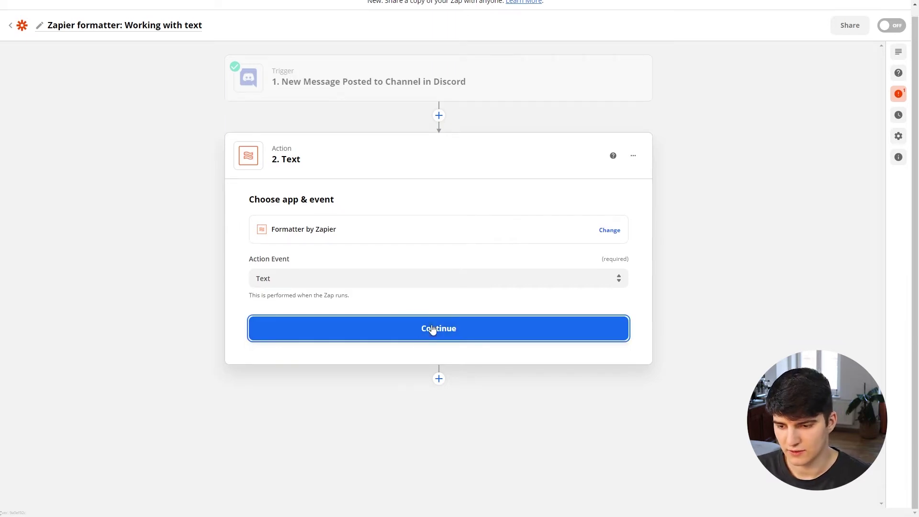
scroll(330, 287, down, 1)
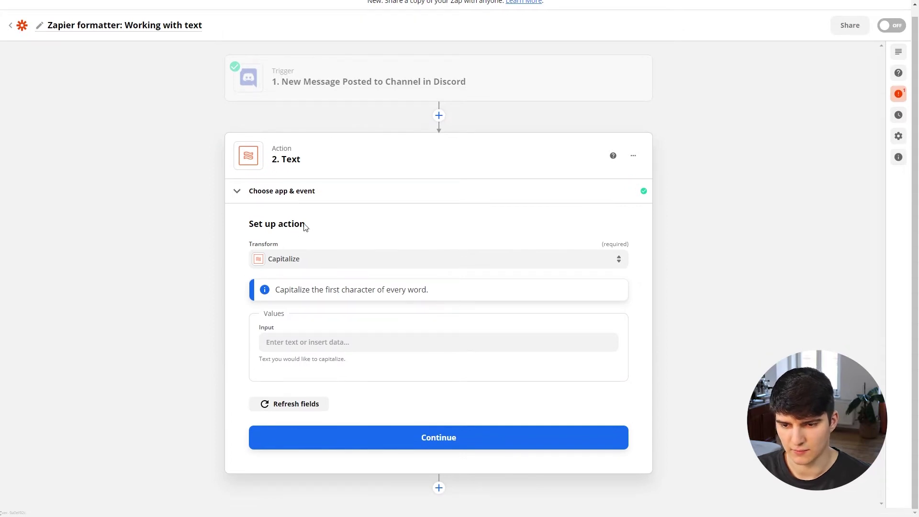
scroll(254, 272, up, 1)
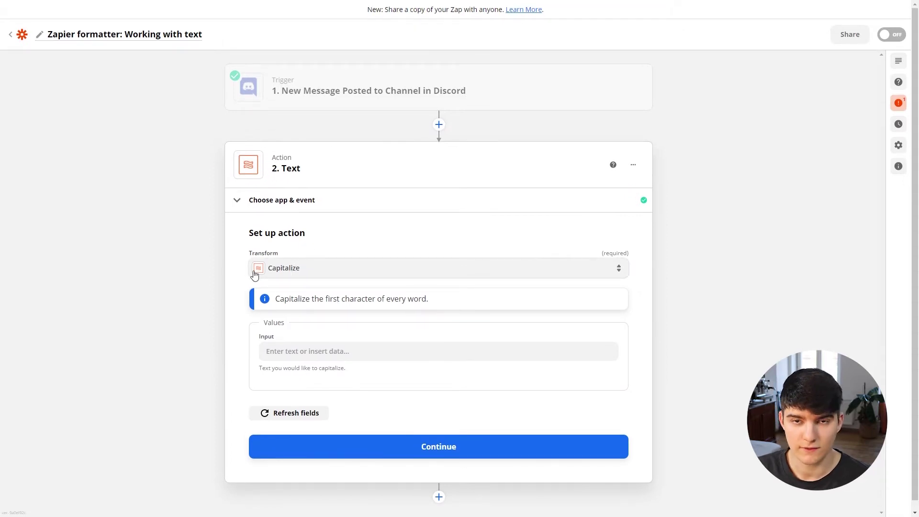
click(303, 276)
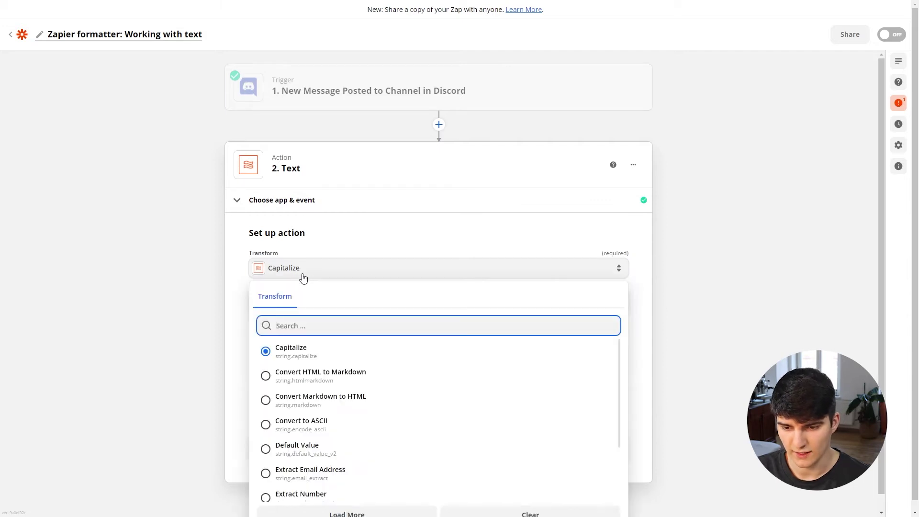
scroll(307, 373, down, 1)
scroll(321, 365, down, 8)
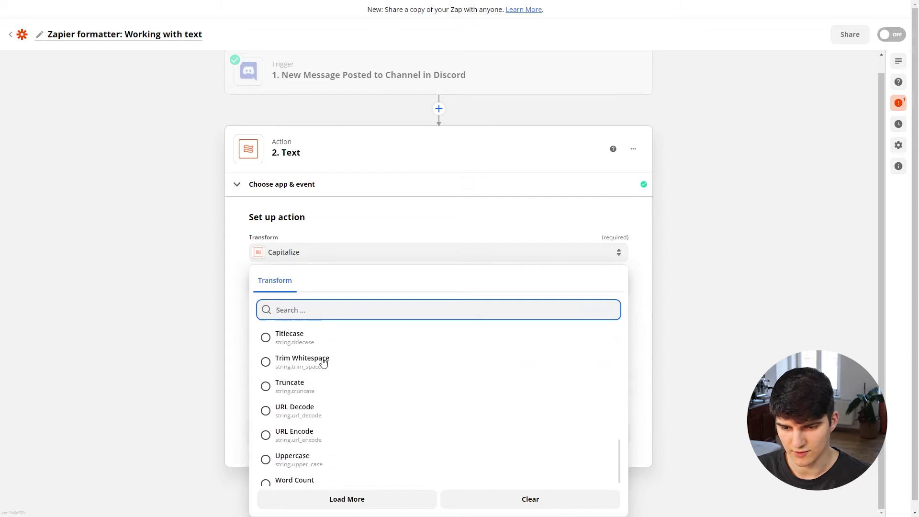
scroll(321, 359, up, 3)
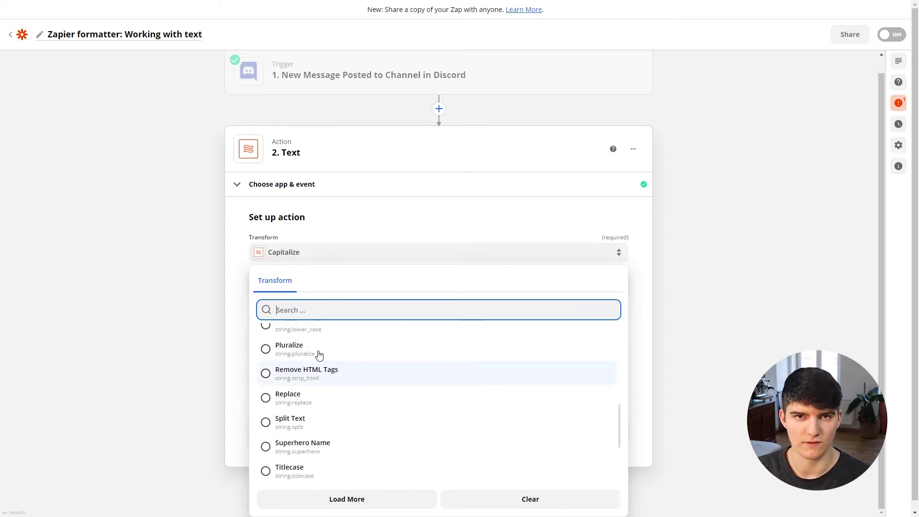
scroll(317, 367, down, 3)
scroll(315, 364, up, 2)
scroll(320, 371, down, 2)
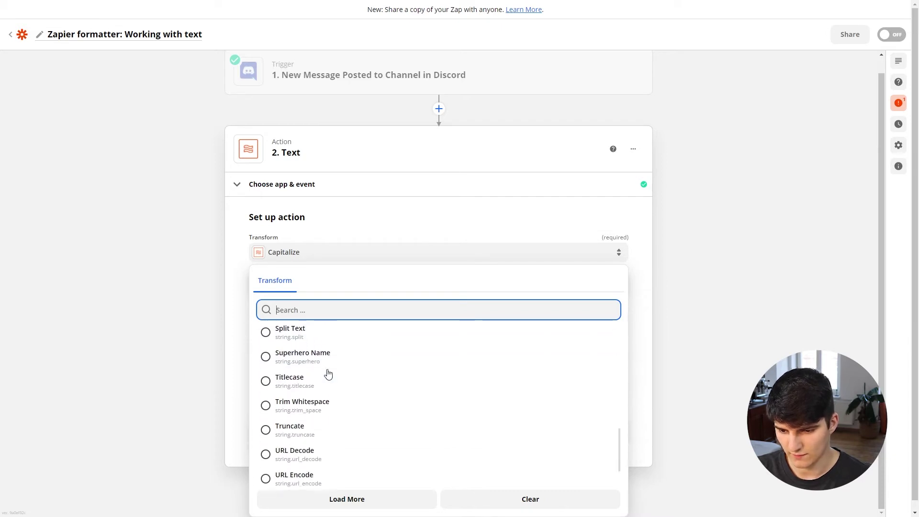
scroll(328, 374, down, 2)
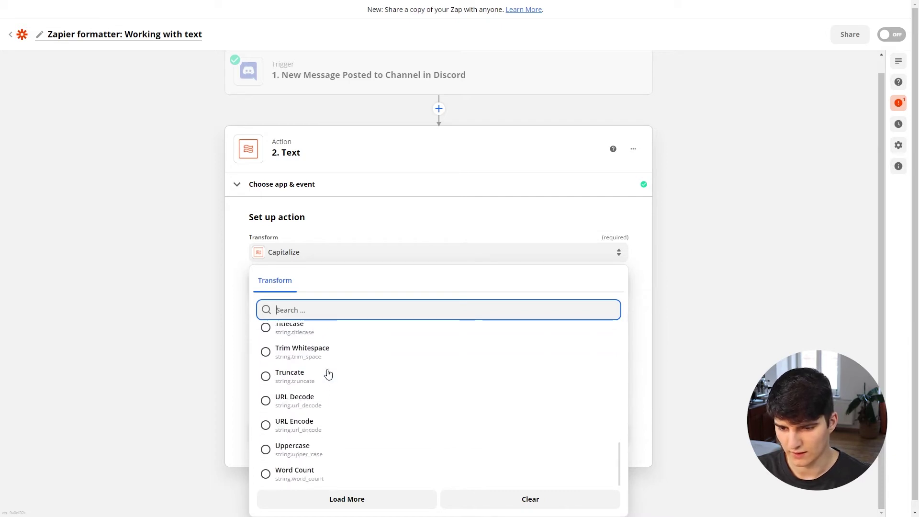
click(294, 450)
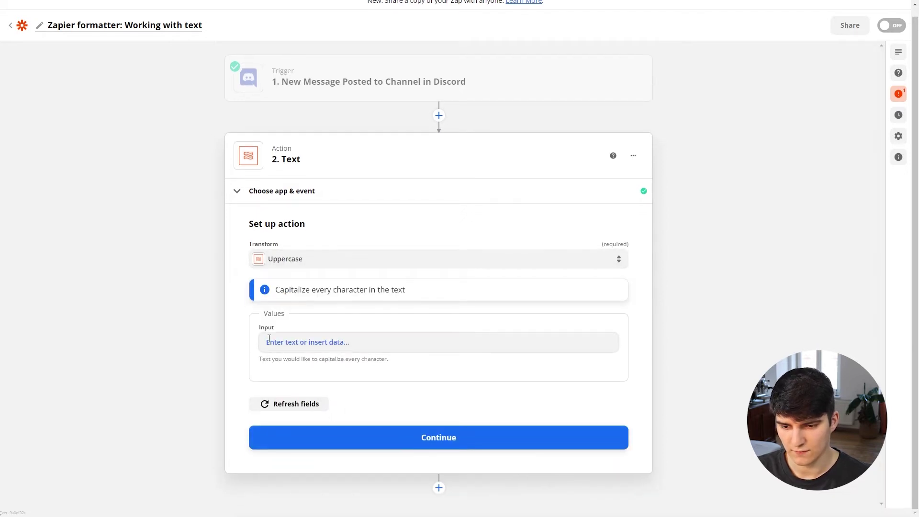
click(283, 342)
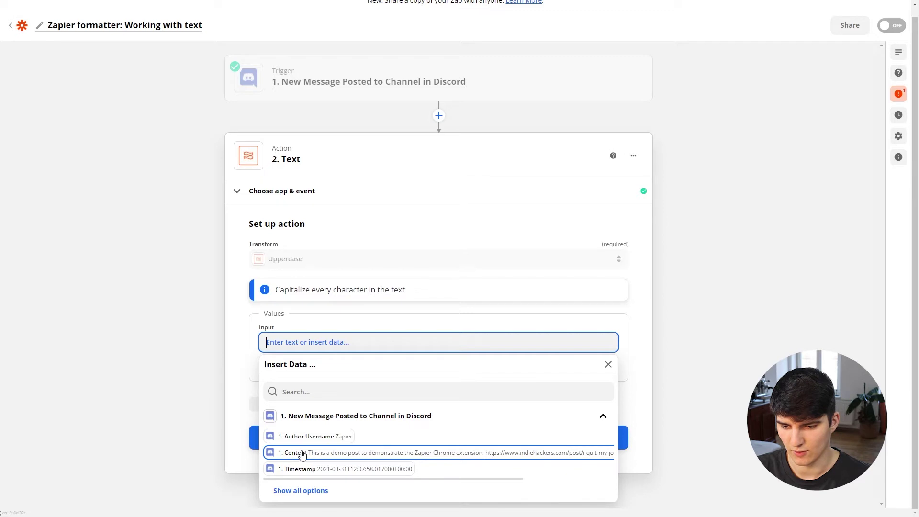
- Map the Discord trigger's '1. Content' field into the Input and continue
click(301, 452)
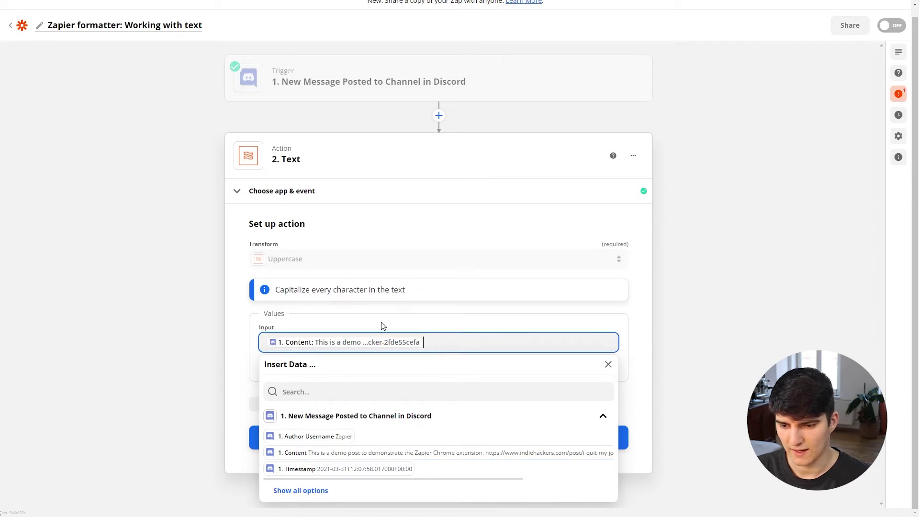
click(201, 329)
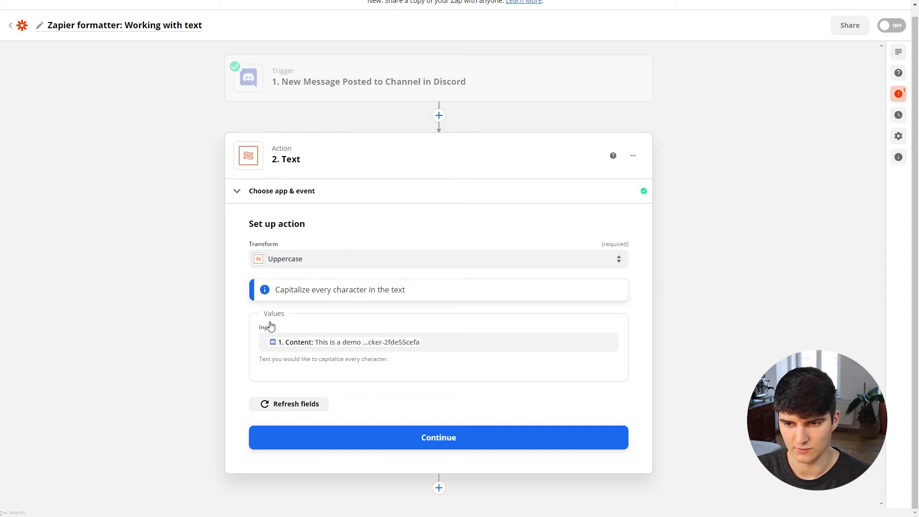
scroll(320, 426, up, 1)
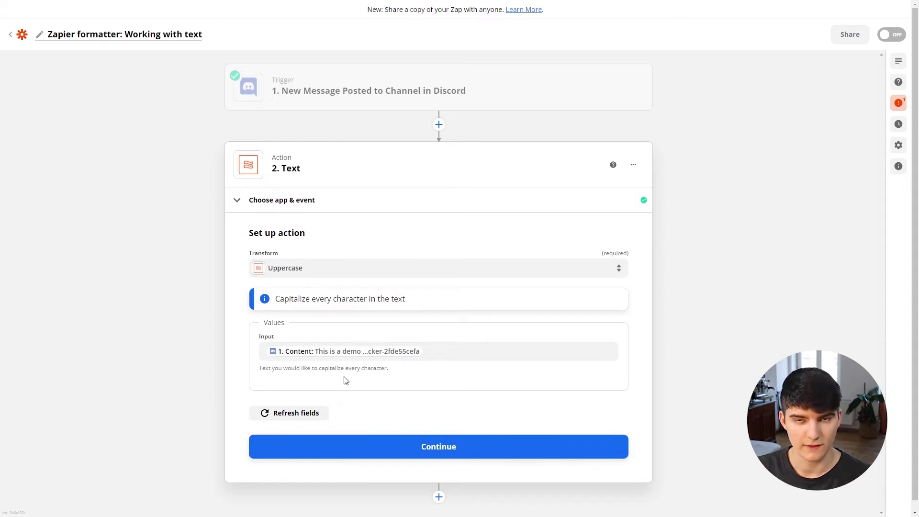
click(357, 452)
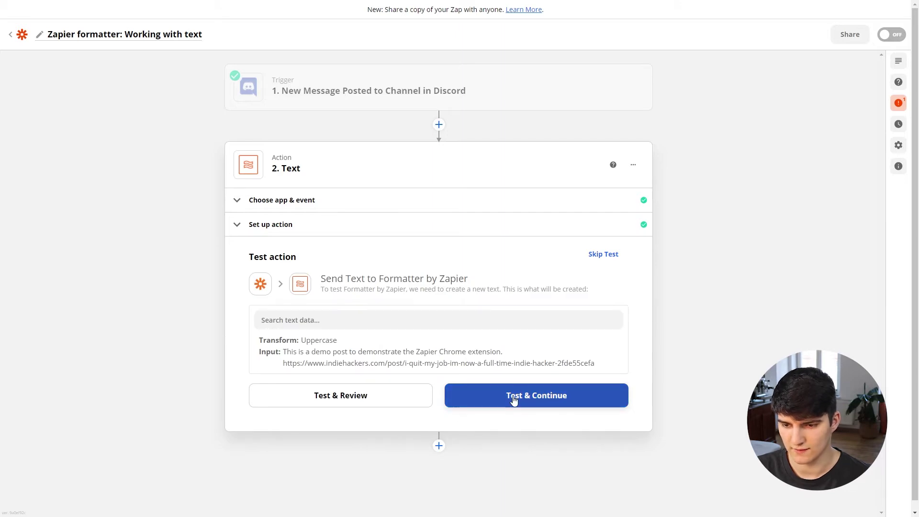
- Test the Uppercase step and inspect the fully capitalized message output
click(514, 400)
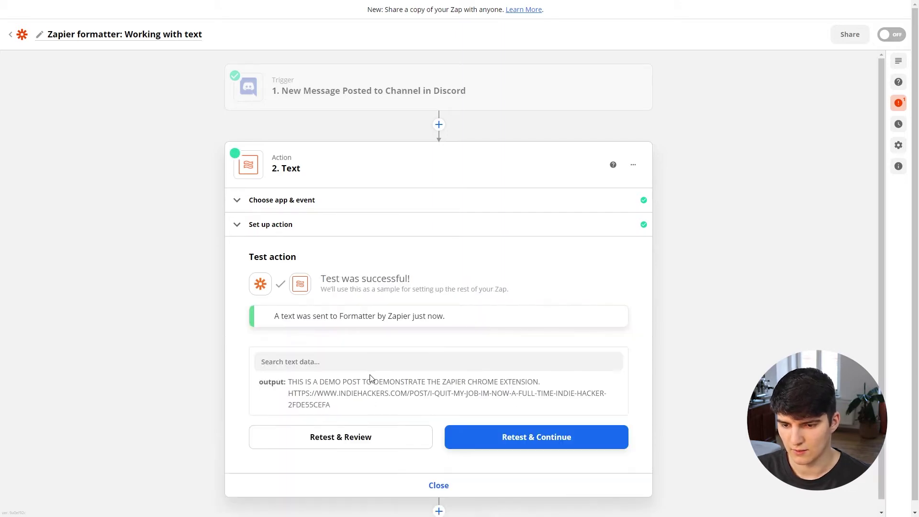
scroll(370, 378, down, 1)
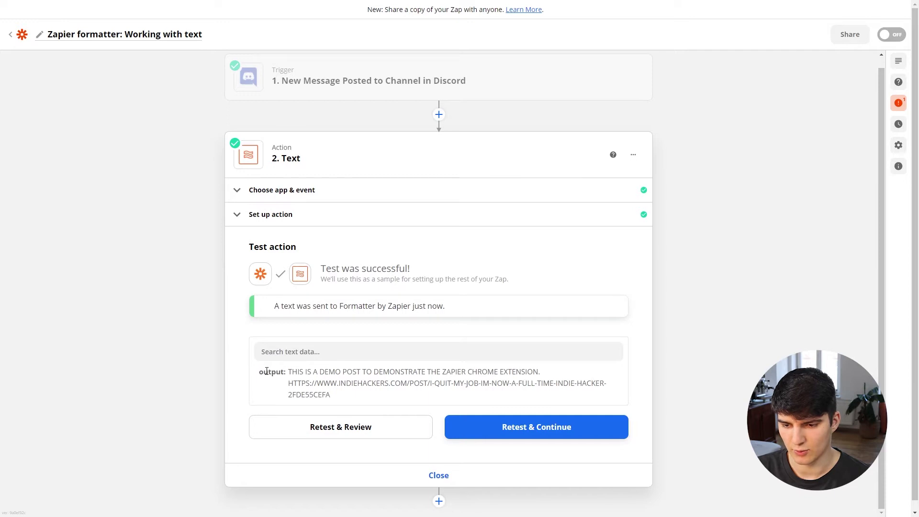
mouse_move(287, 375)
mouse_down()
mouse_move(337, 383)
mouse_move(359, 399)
mouse_move(338, 383)
mouse_move(294, 375)
mouse_up()
click(294, 375)
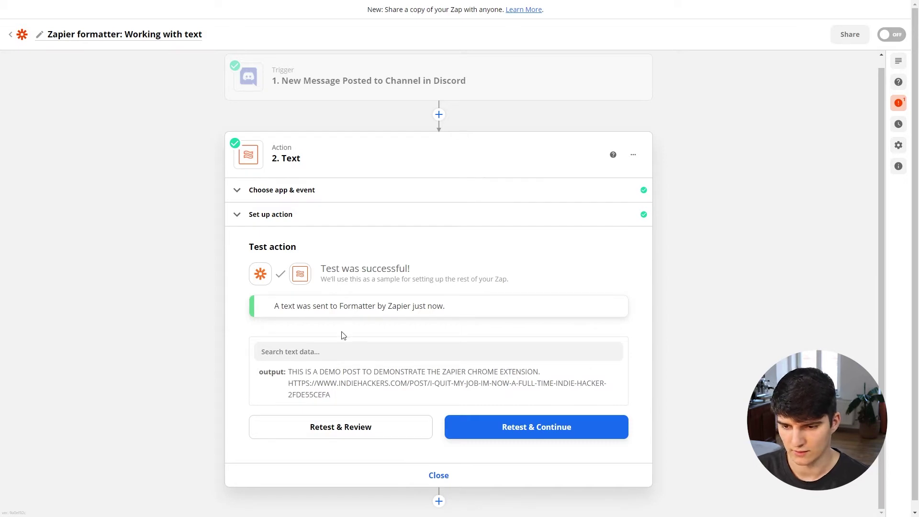
scroll(334, 372, up, 1)
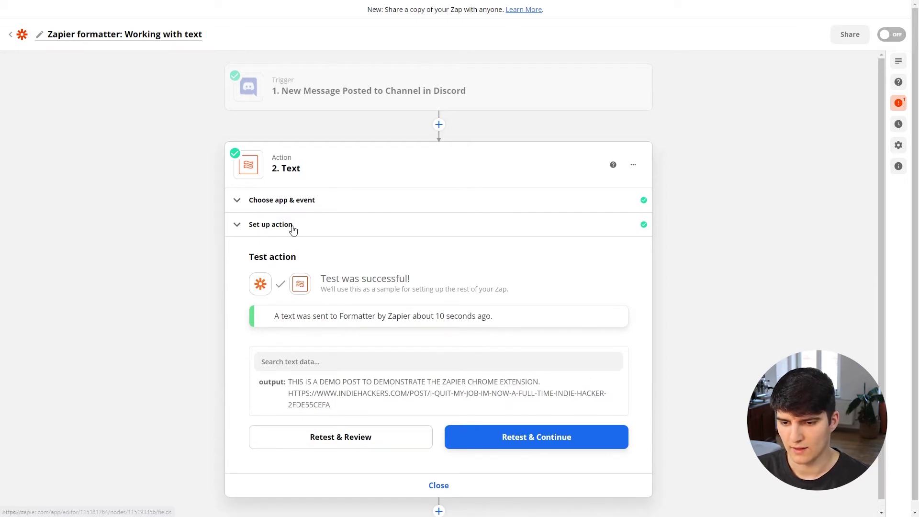
click(291, 228)
- Change the Transform to Lowercase and continue
click(295, 272)
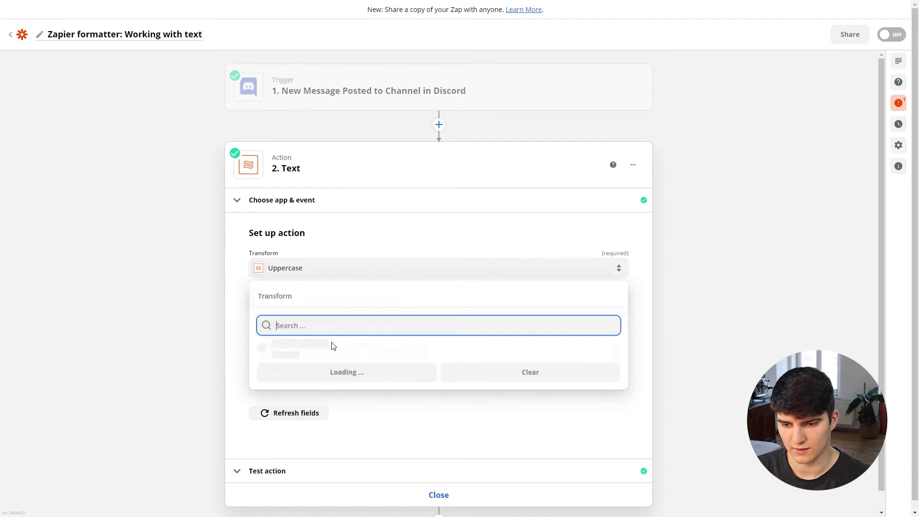
scroll(334, 387, down, 4)
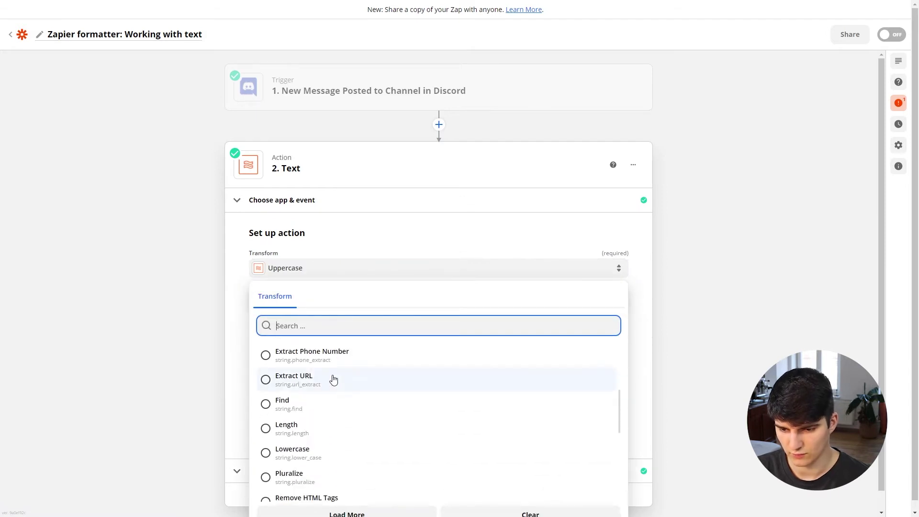
click(297, 457)
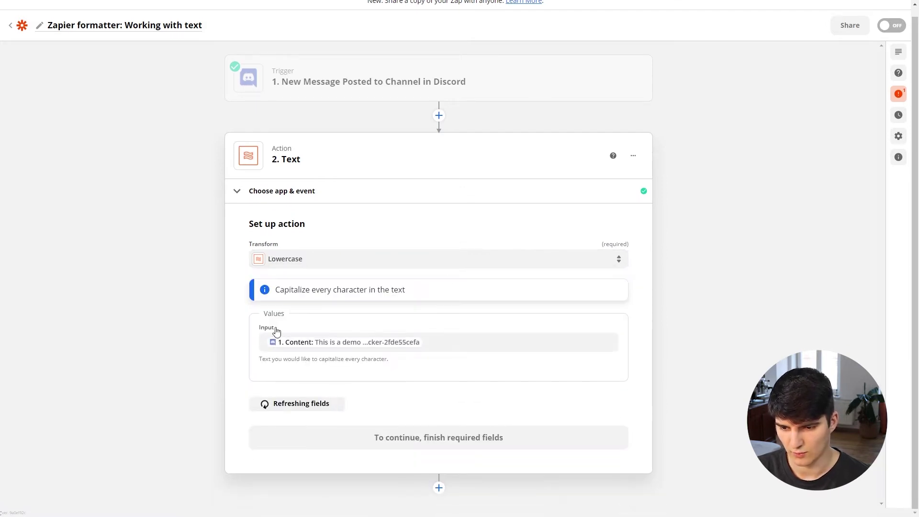
click(406, 431)
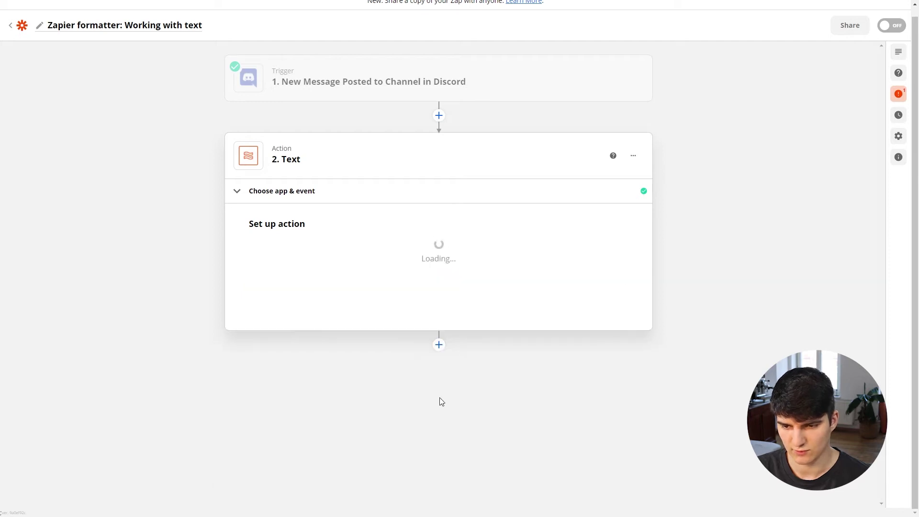
- Retest the step and inspect the all-lowercase message output
click(469, 395)
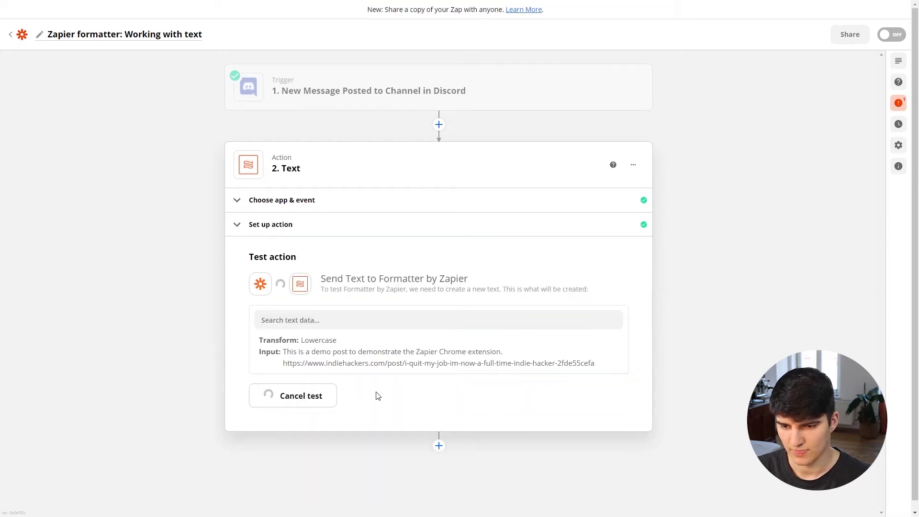
drag(289, 382, 540, 389)
click(304, 390)
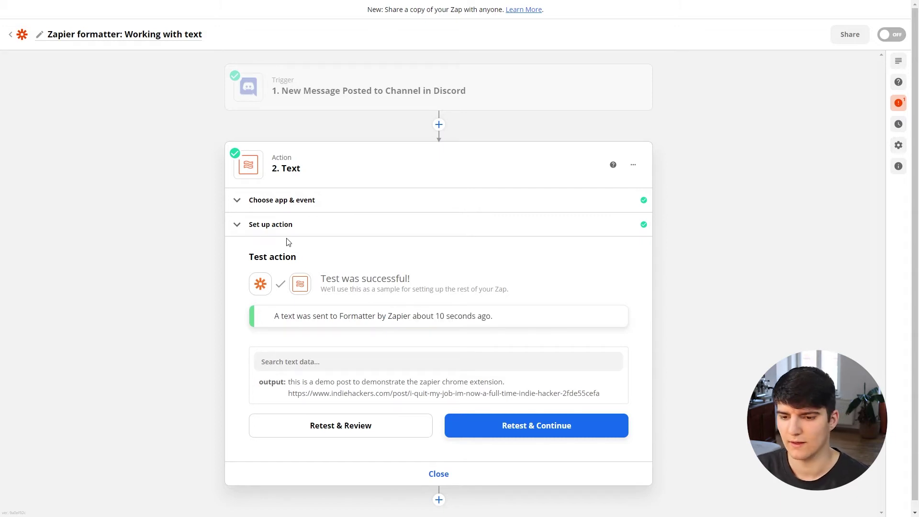
click(296, 225)
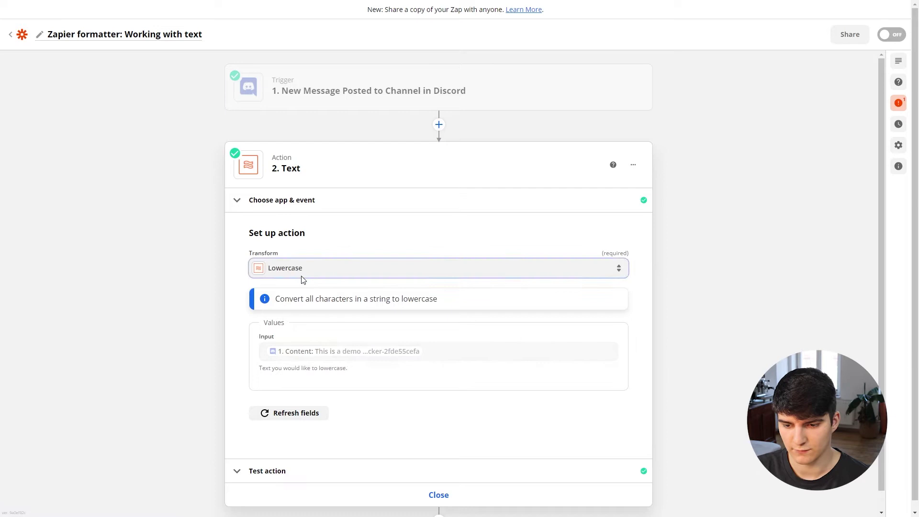
- Browse the transform options and Input data, keeping Lowercase and Content unchanged
click(302, 275)
scroll(329, 364, down, 5)
scroll(328, 401, down, 5)
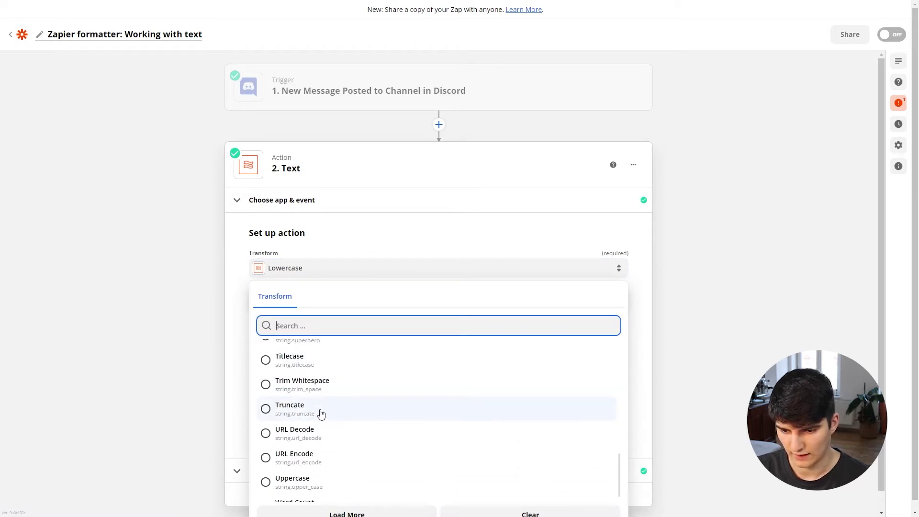
scroll(321, 415, up, 2)
scroll(321, 402, down, 3)
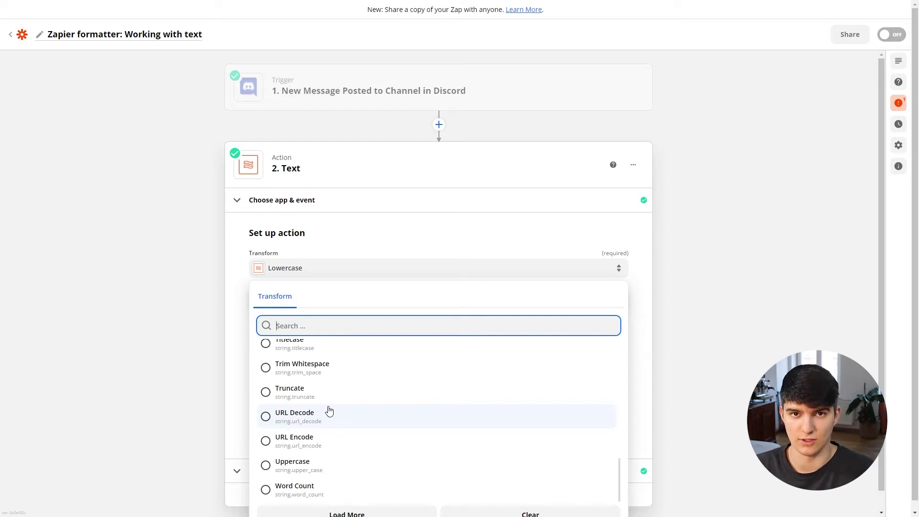
key(Escape)
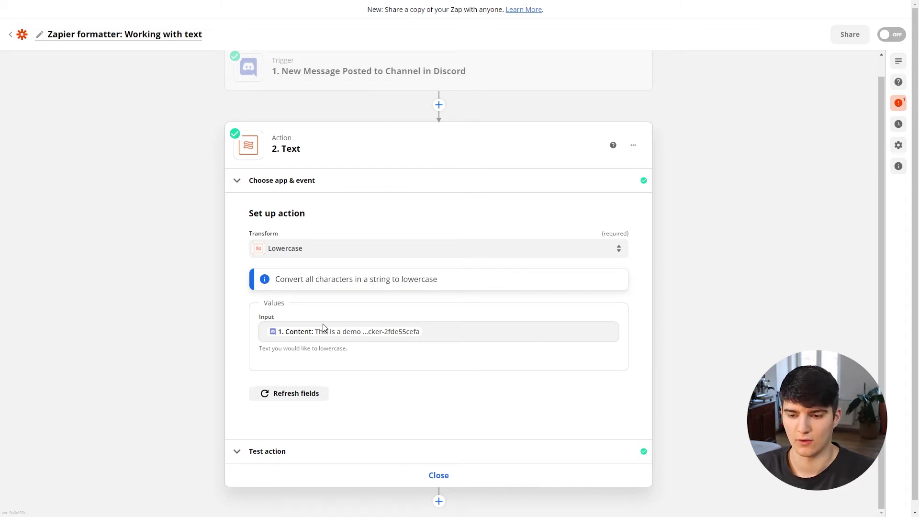
click(326, 331)
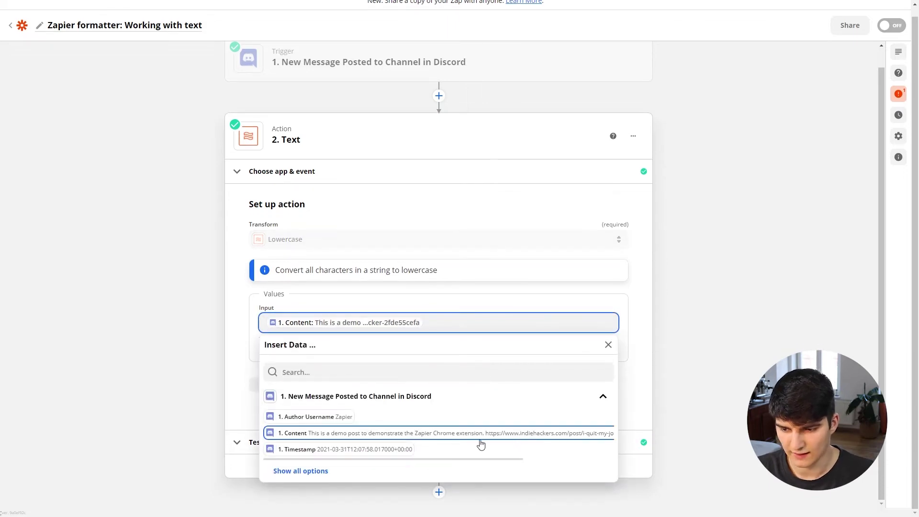
click(122, 283)
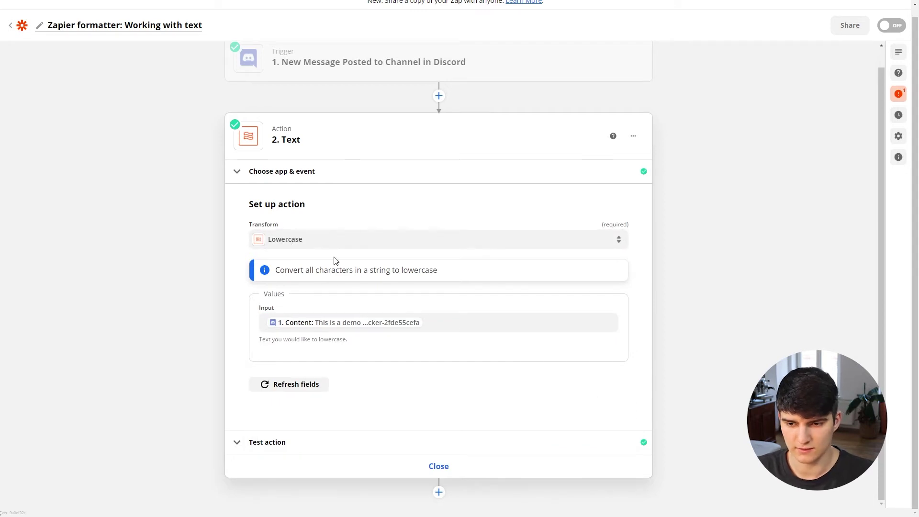
- Switch the Transform to Extract URL and continue to testing
click(288, 243)
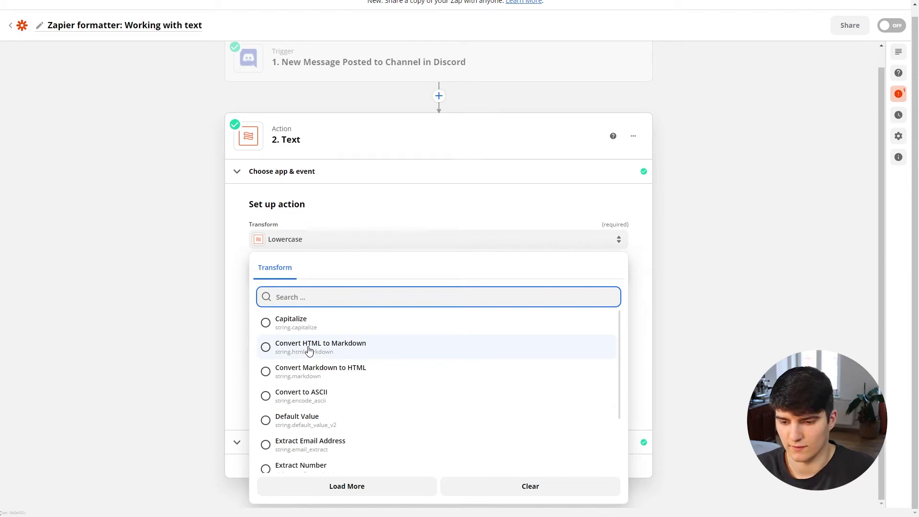
scroll(307, 352, down, 4)
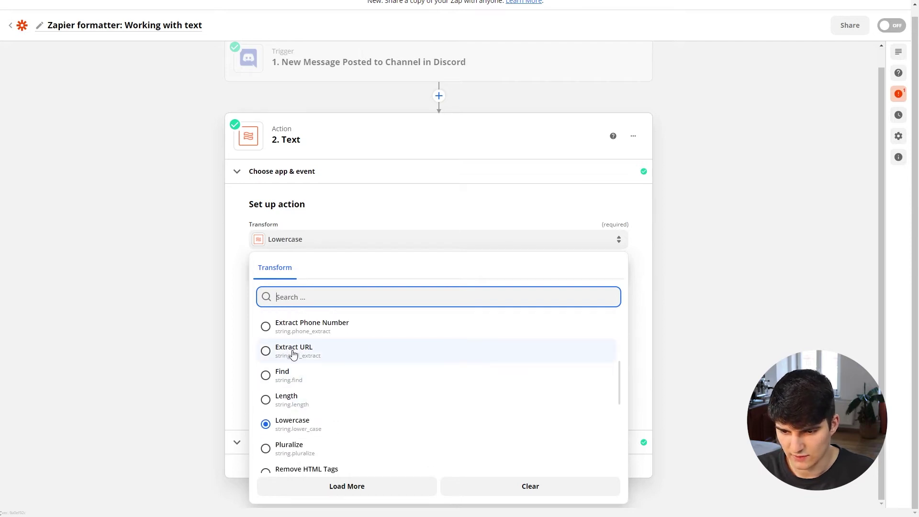
click(309, 353)
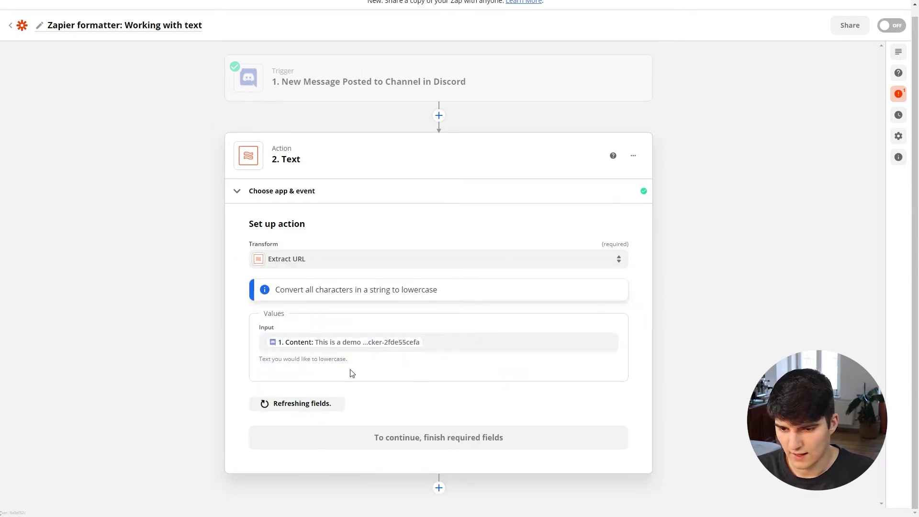
click(415, 442)
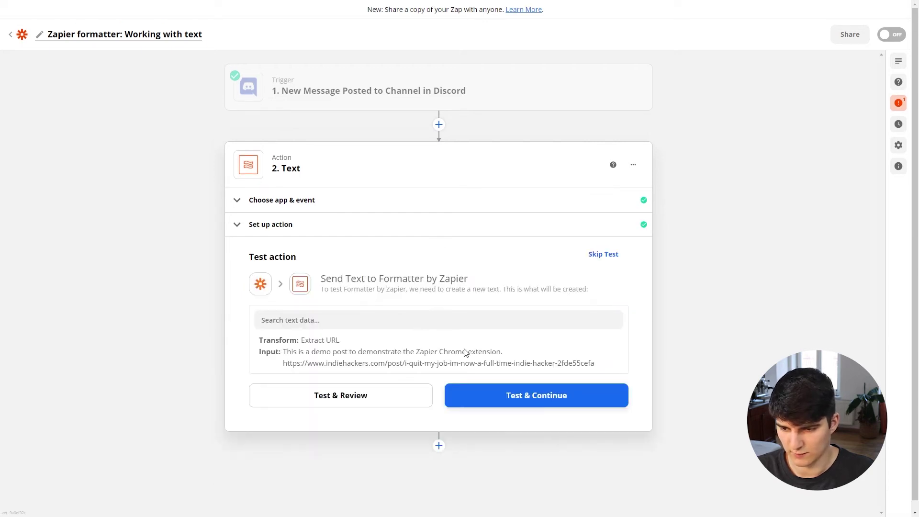
- Test the Extract URL step, returning the indiehackers.com post link
click(507, 400)
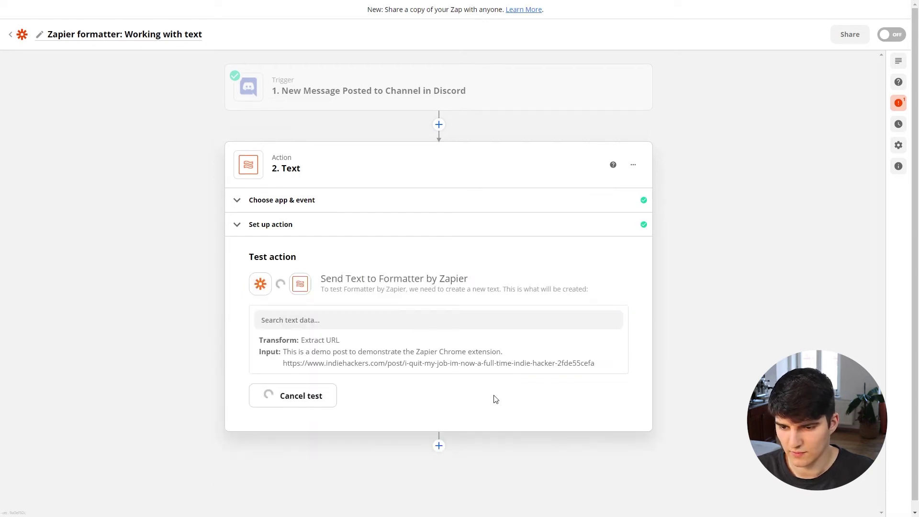
drag(289, 383, 603, 383)
click(349, 368)
scroll(348, 367, down, 1)
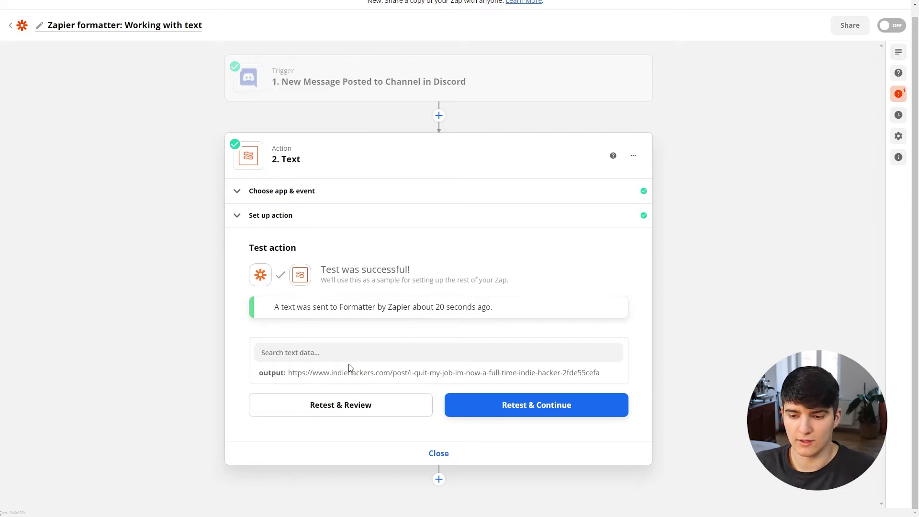
- Reopen the action setup and browse the list of text transforms
click(307, 221)
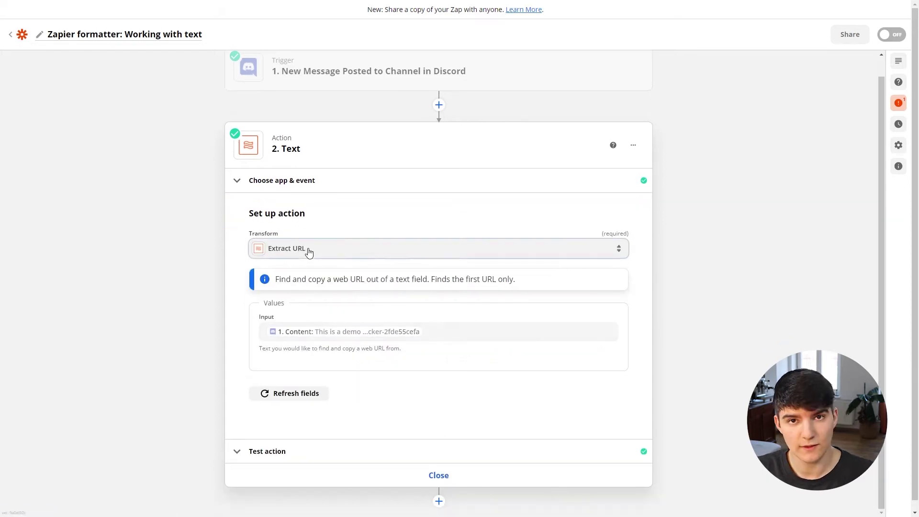
click(309, 253)
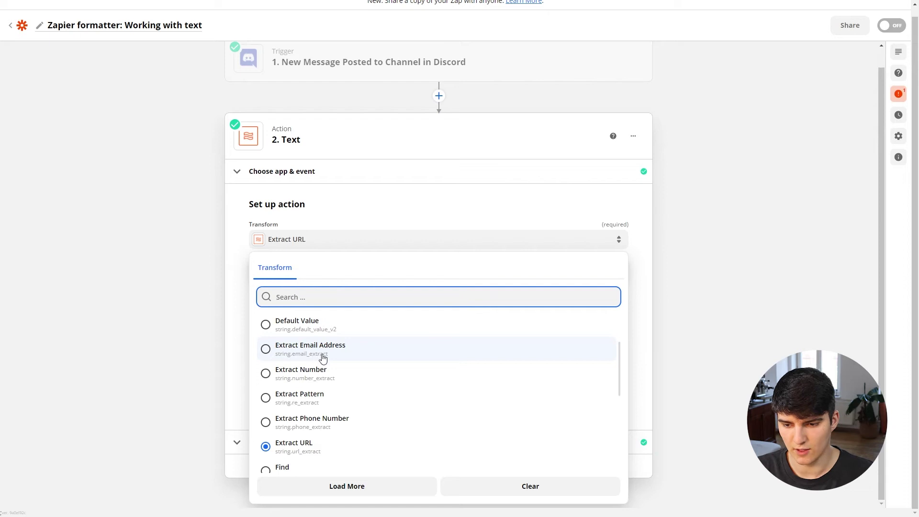
scroll(328, 371, down, 1)
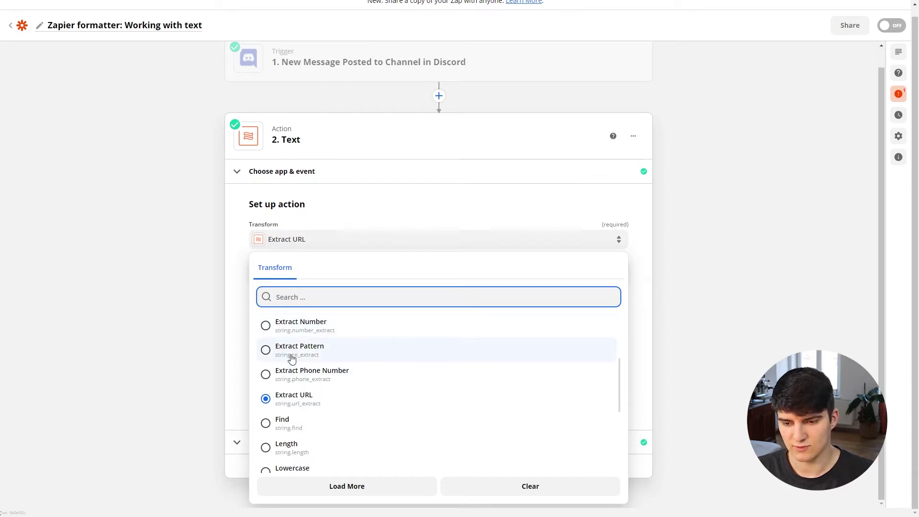
scroll(331, 354, down, 3)
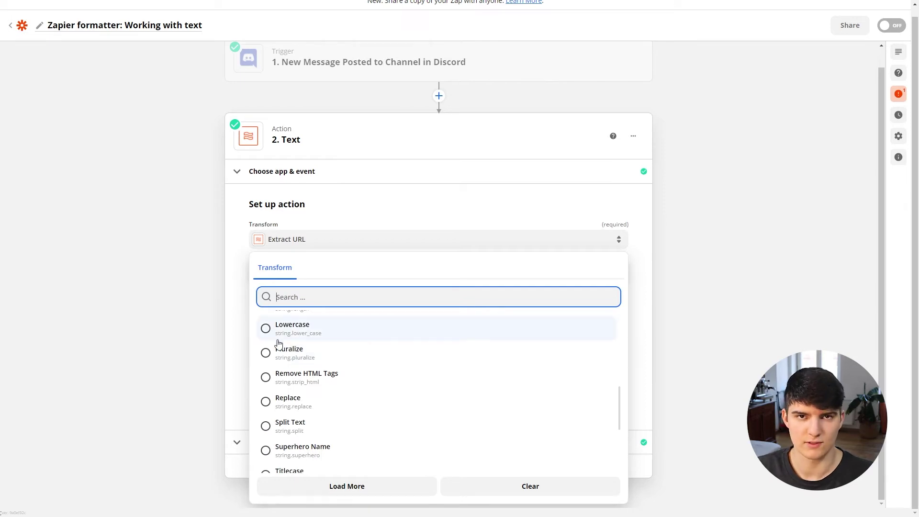
scroll(303, 368, up, 1)
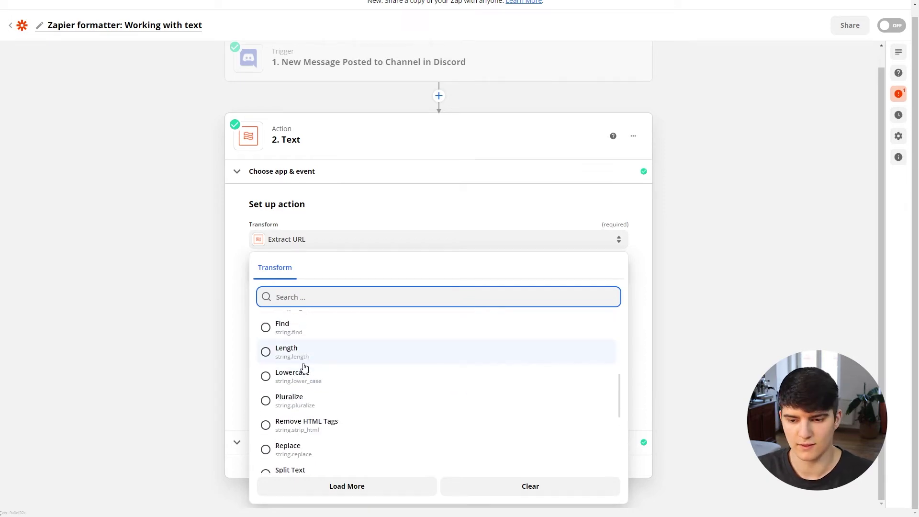
scroll(309, 361, up, 1)
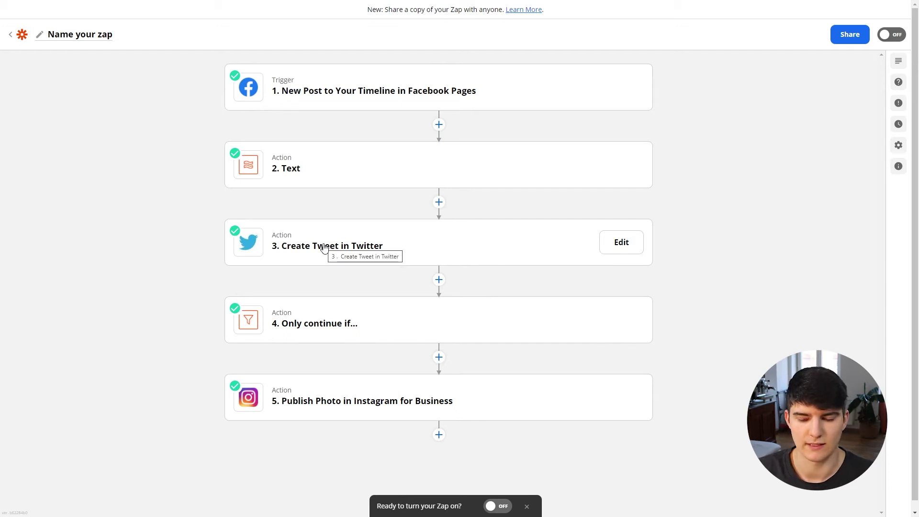
- Review the example zap's Truncate settings: Facebook message cut to 260 characters with ellipsis
click(302, 167)
click(302, 167)
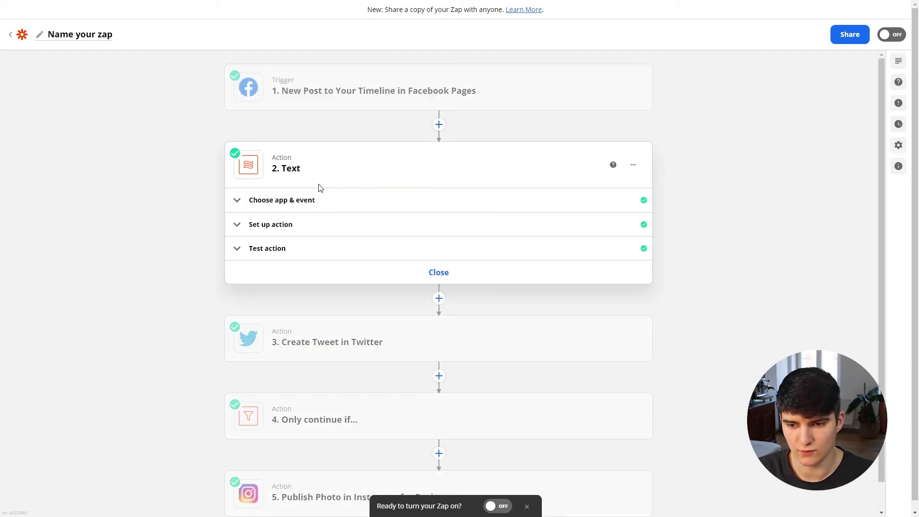
click(295, 235)
scroll(295, 234, down, 1)
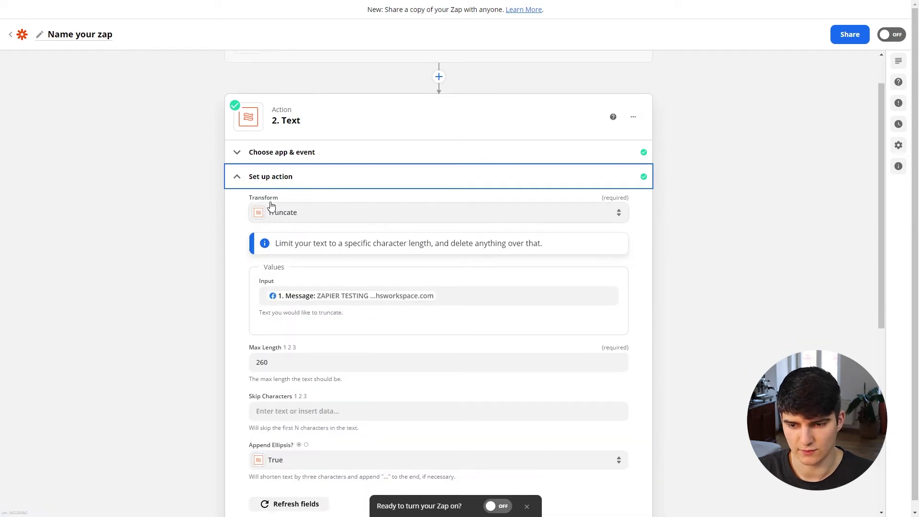
scroll(282, 215, down, 3)
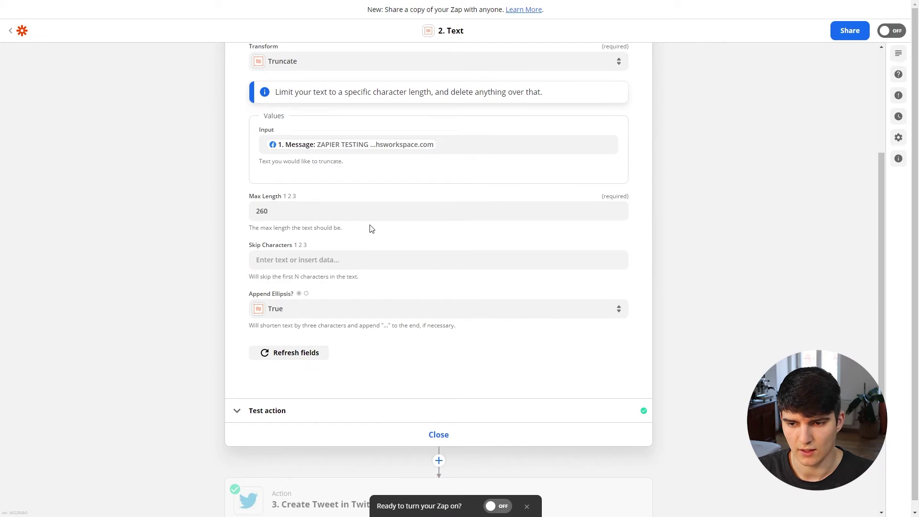
scroll(372, 229, up, 1)
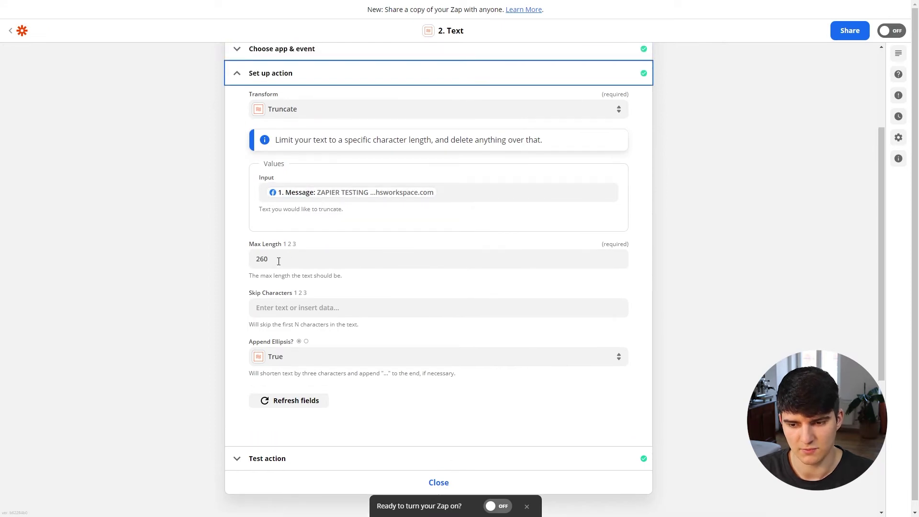
scroll(324, 369, down, 4)
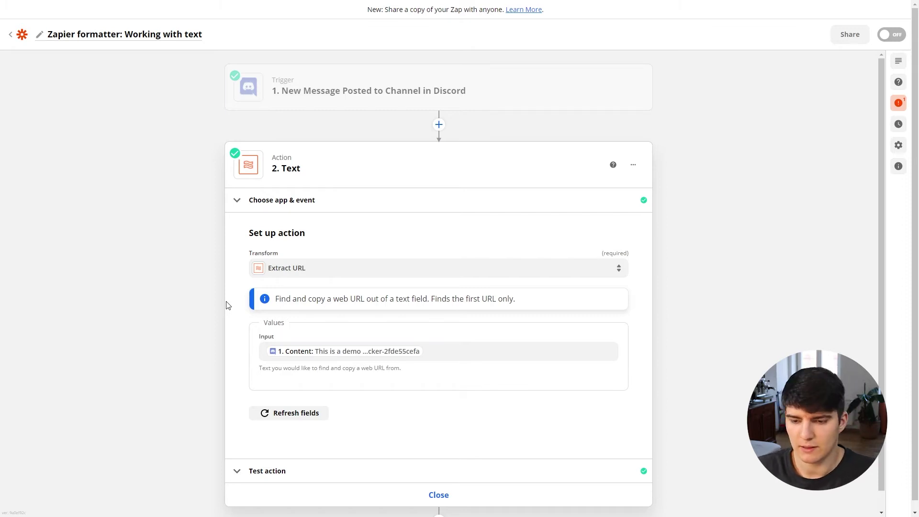
- Scroll through all available text transforms while Extract URL remains selected
click(287, 267)
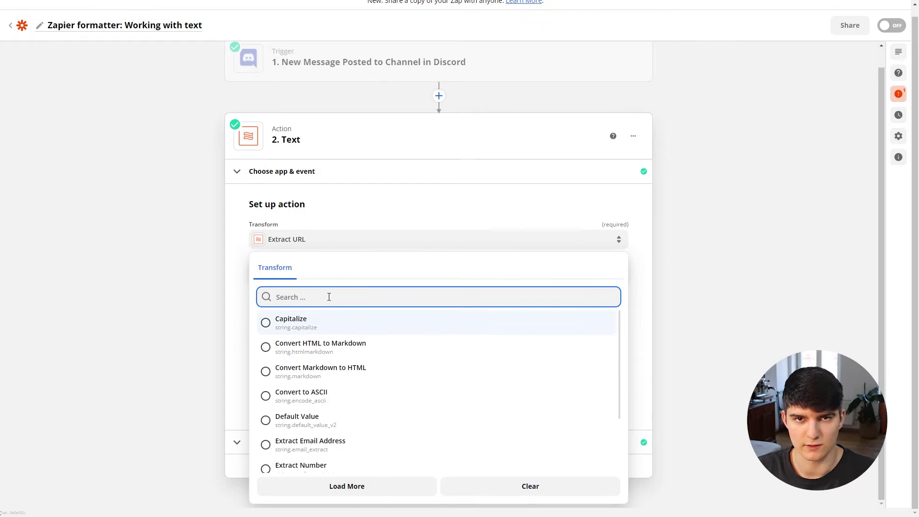
scroll(335, 337, down, 1)
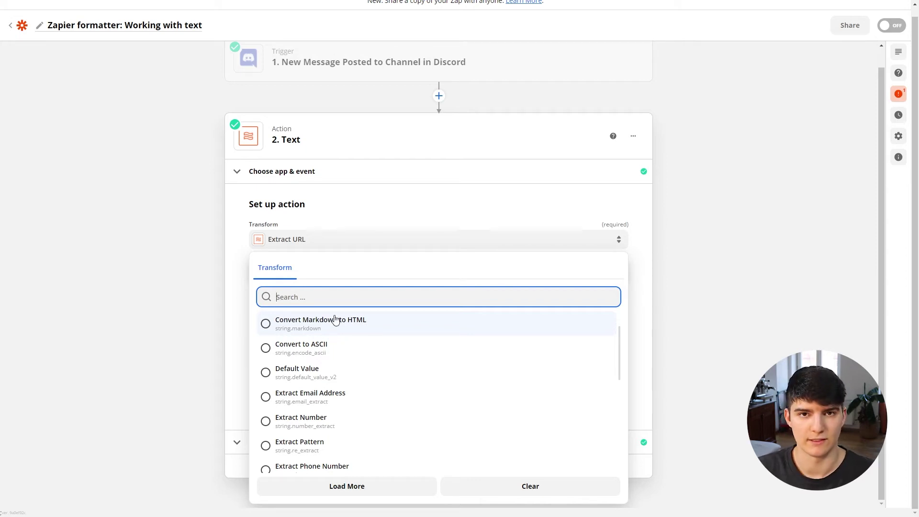
scroll(335, 361, down, 2)
scroll(345, 373, down, 3)
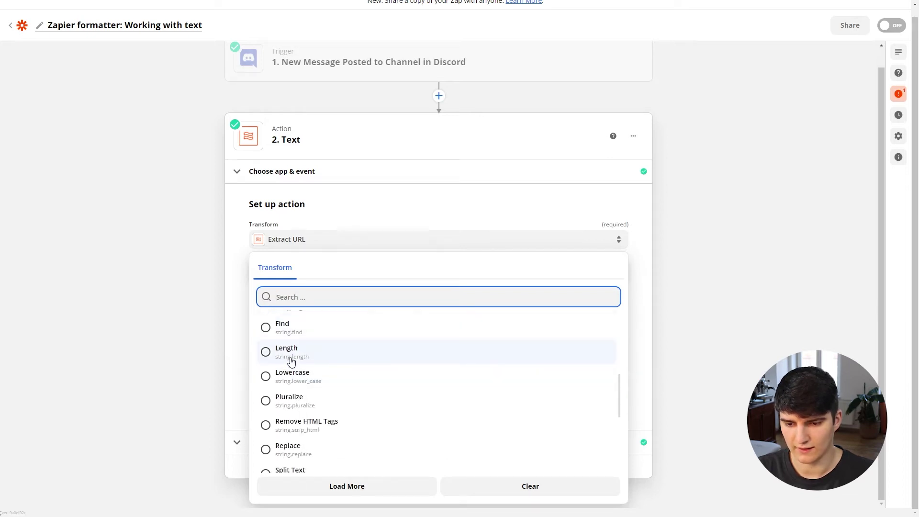
scroll(294, 376, down, 1)
scroll(297, 371, down, 1)
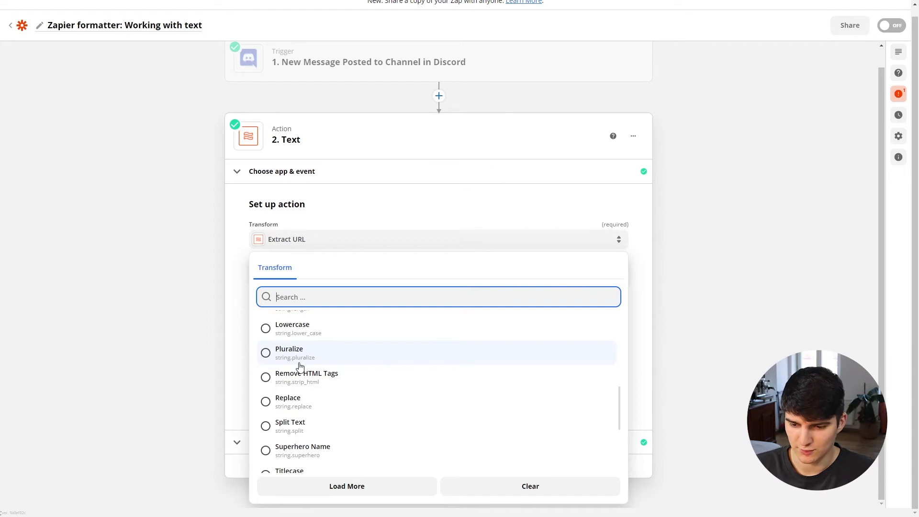
- Scroll through the General concepts zap's Text, Numbers, Utilities and Date / Time formatter steps
scroll(299, 367, down, 3)
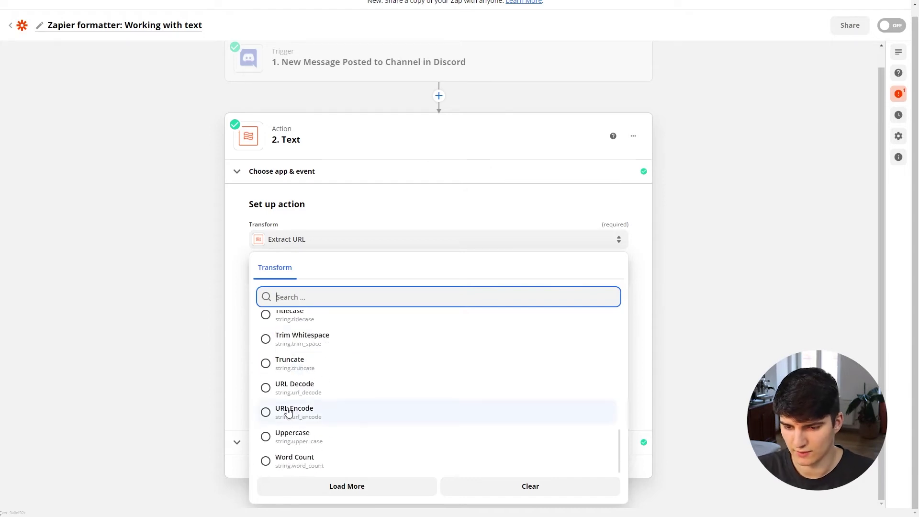
scroll(309, 421, up, 4)
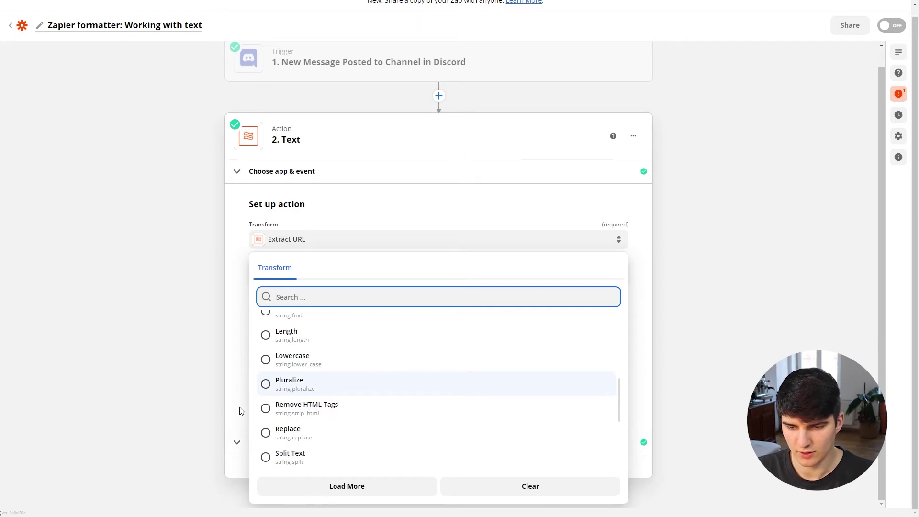
scroll(306, 405, up, 2)
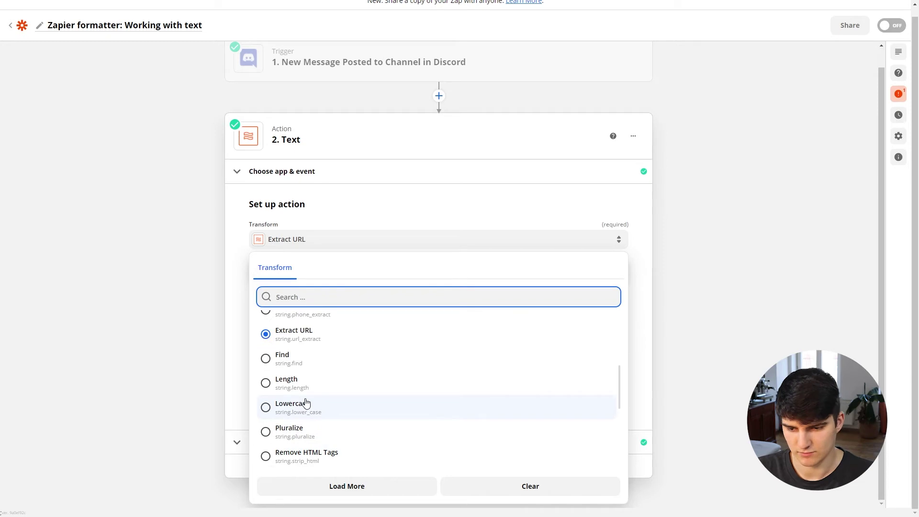
scroll(306, 405, up, 2)
scroll(306, 412, up, 4)
scroll(299, 403, down, 4)
scroll(299, 402, down, 6)
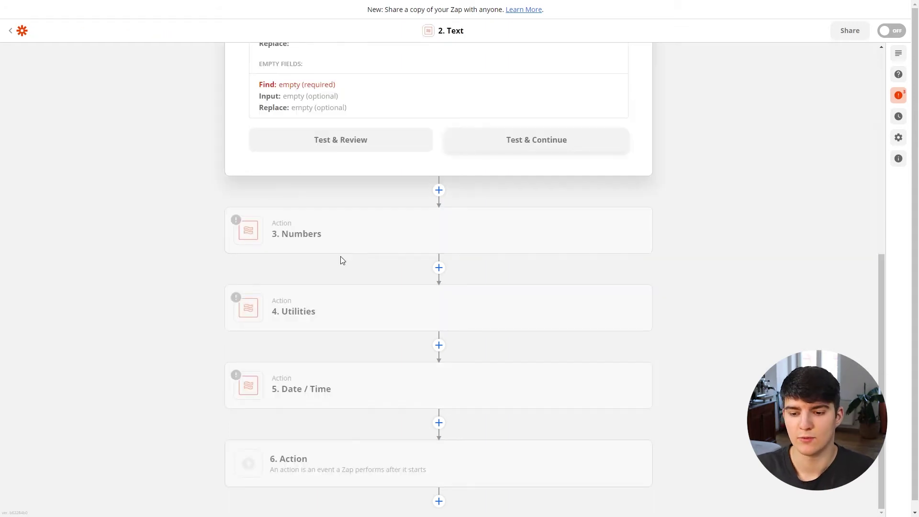
- Edit the Numbers step, confirm its app and event, and browse the available Numbers transforms
mouse_move(365, 240)
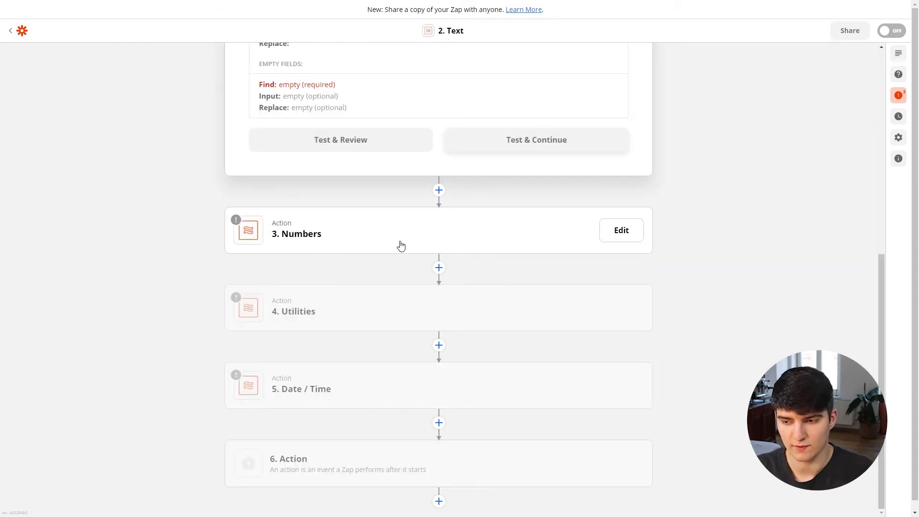
click(617, 230)
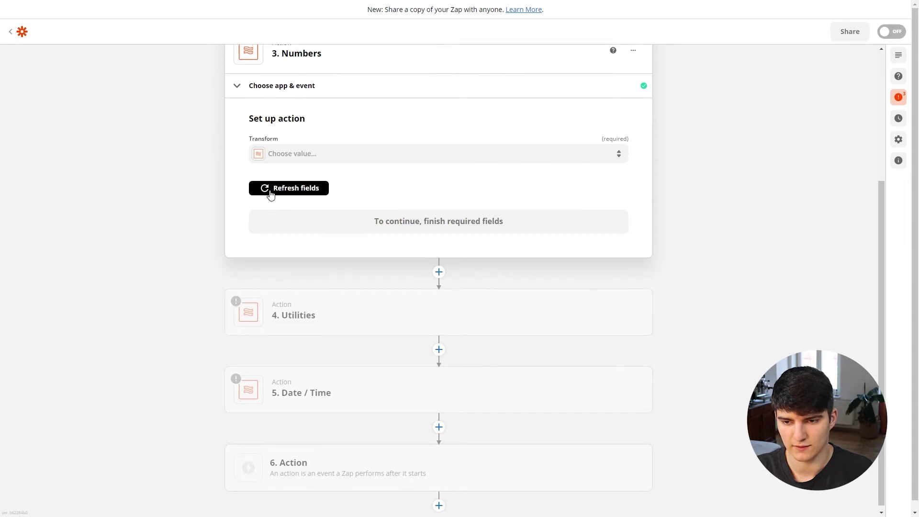
click(307, 136)
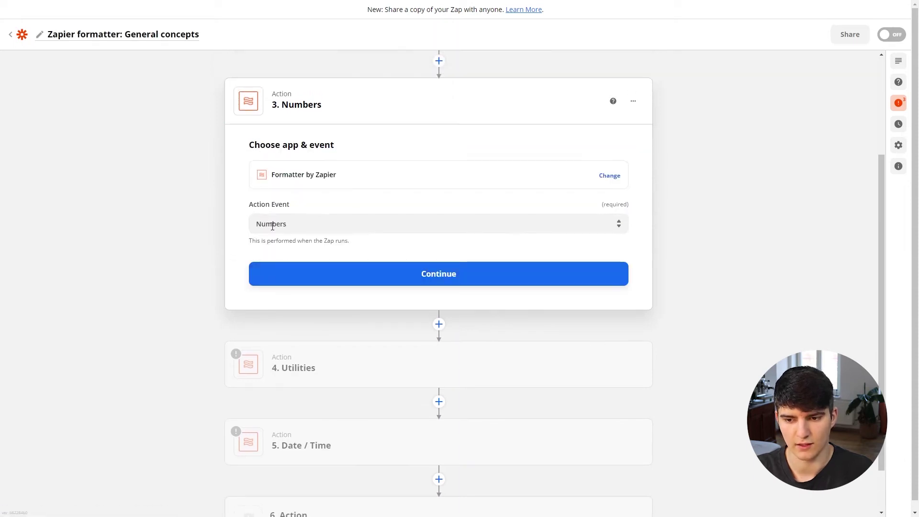
click(380, 269)
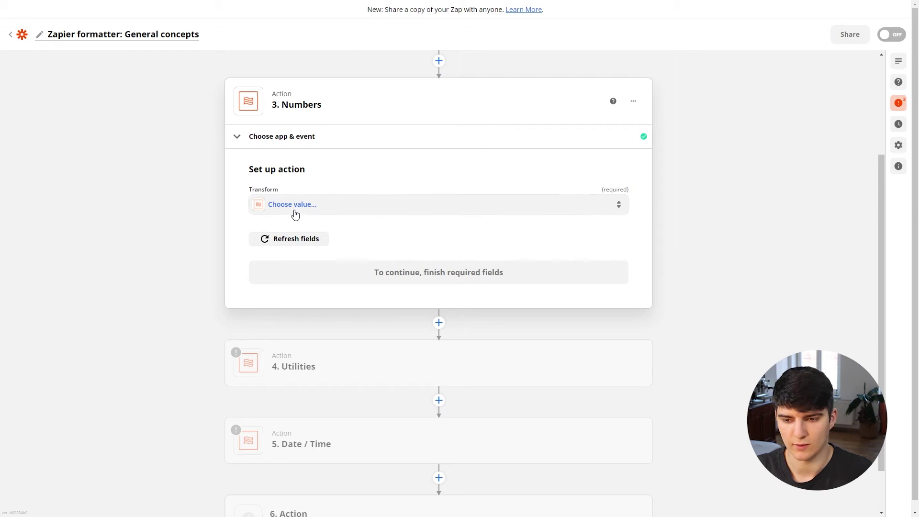
click(293, 208)
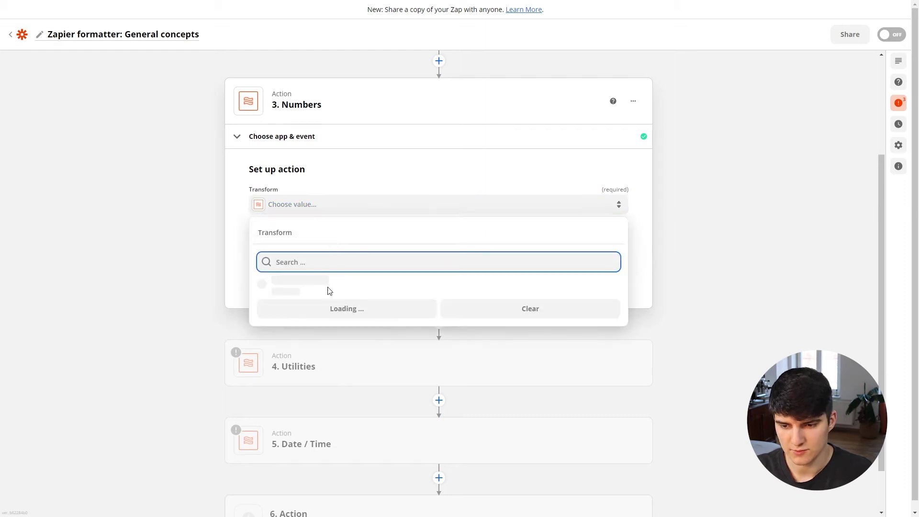
scroll(302, 248, down, 1)
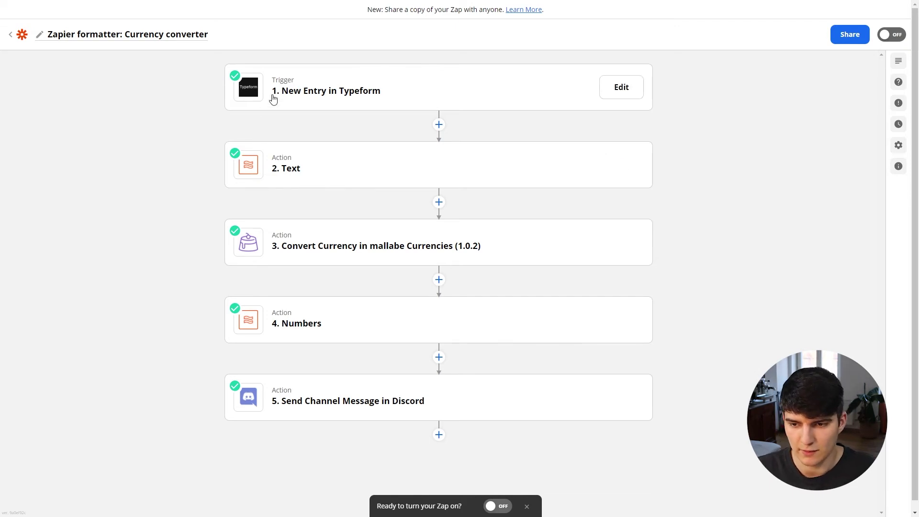
- Check the Typeform product form, then expand the Currency converter zap's Text step
scroll(303, 216, down, 1)
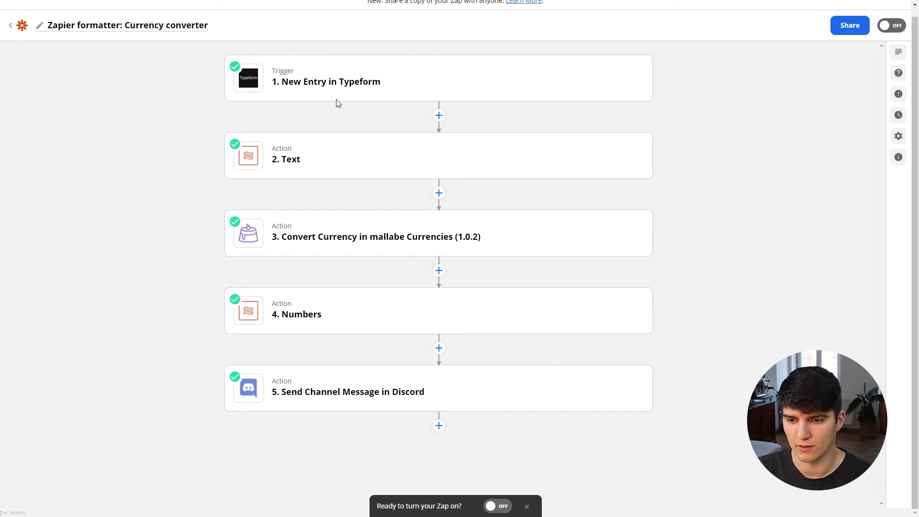
scroll(306, 204, up, 1)
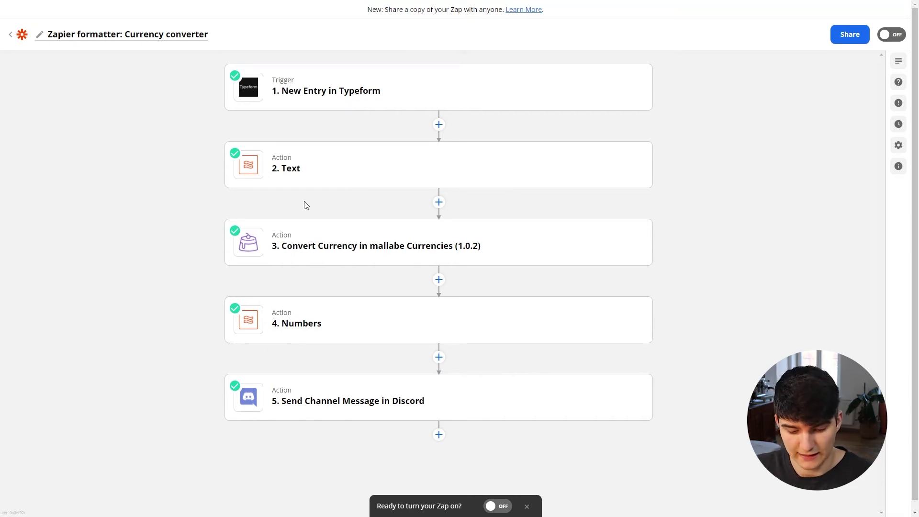
key(ctrl+Tab)
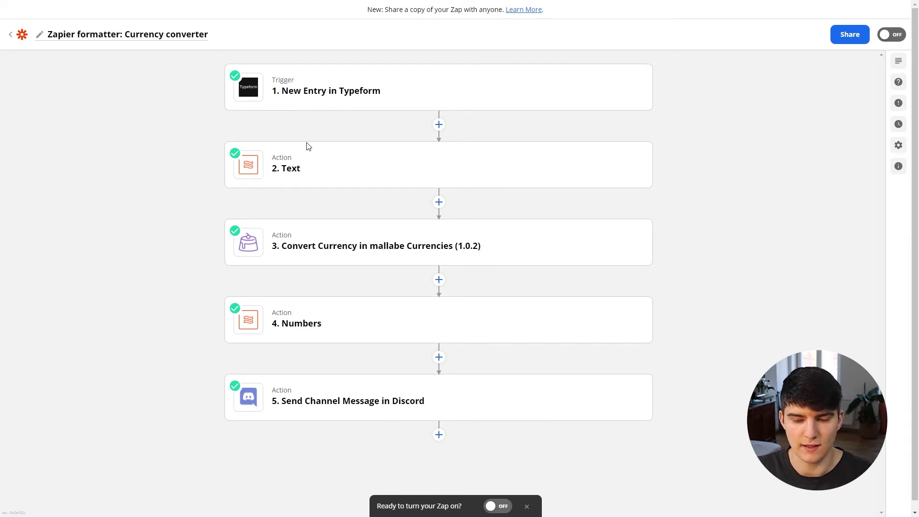
click(340, 159)
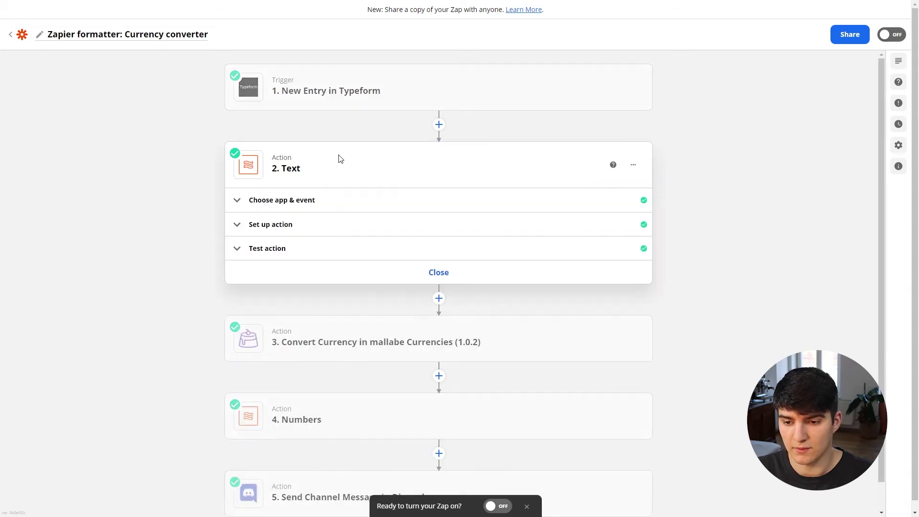
- Review the Text step's Extract Pattern settings and its \((.*?)\) regular expression
click(291, 231)
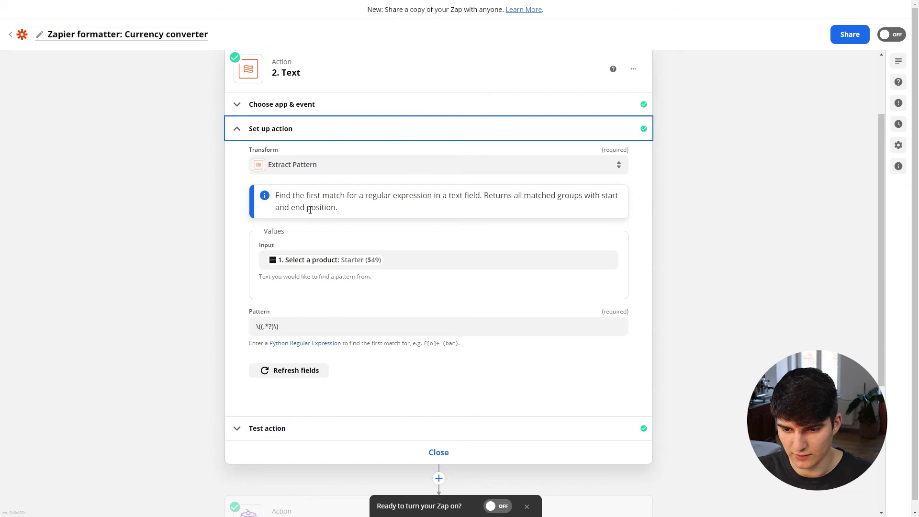
scroll(293, 317, down, 2)
click(259, 225)
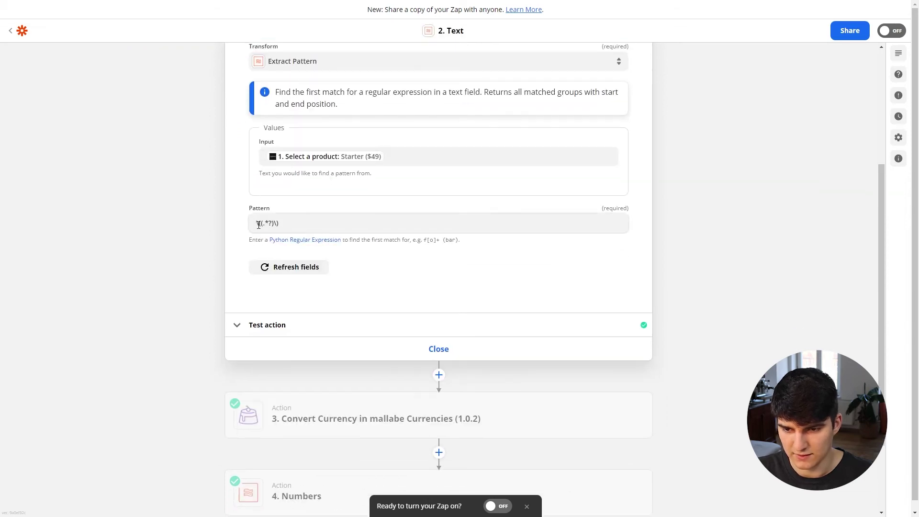
scroll(278, 249, up, 1)
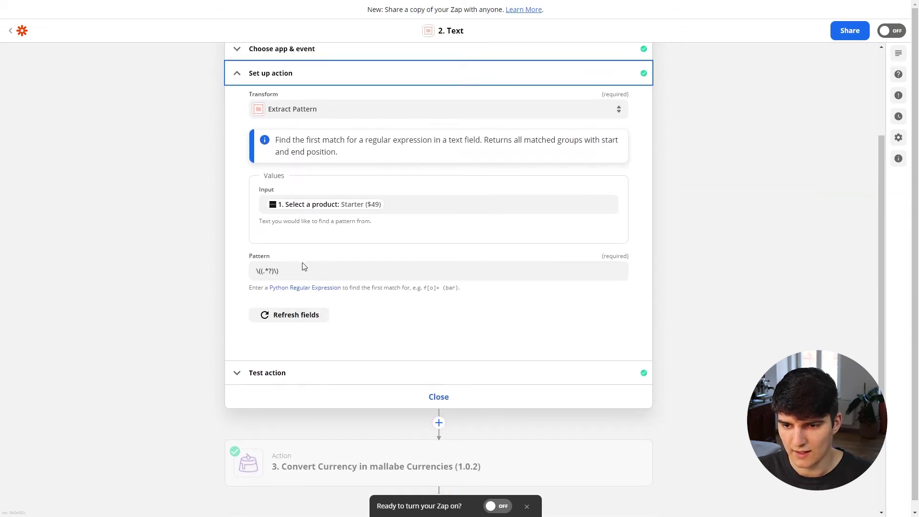
scroll(286, 272, up, 1)
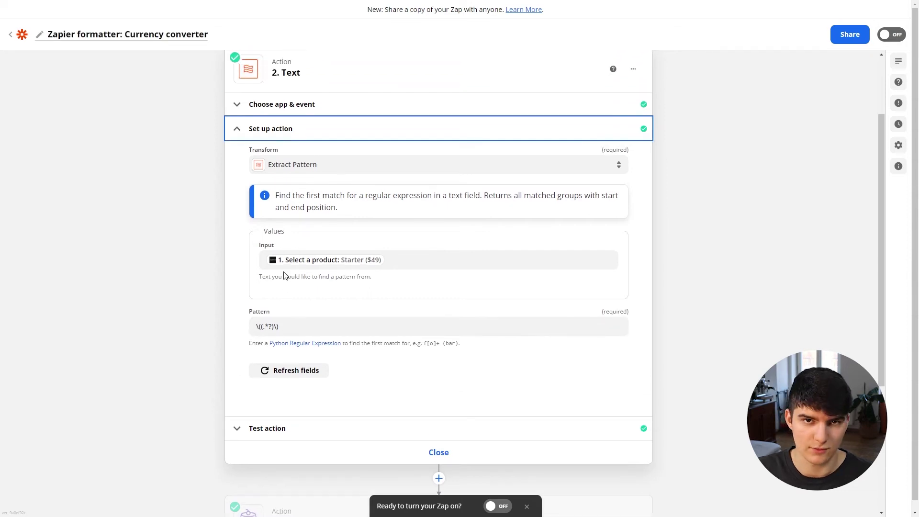
scroll(286, 274, up, 2)
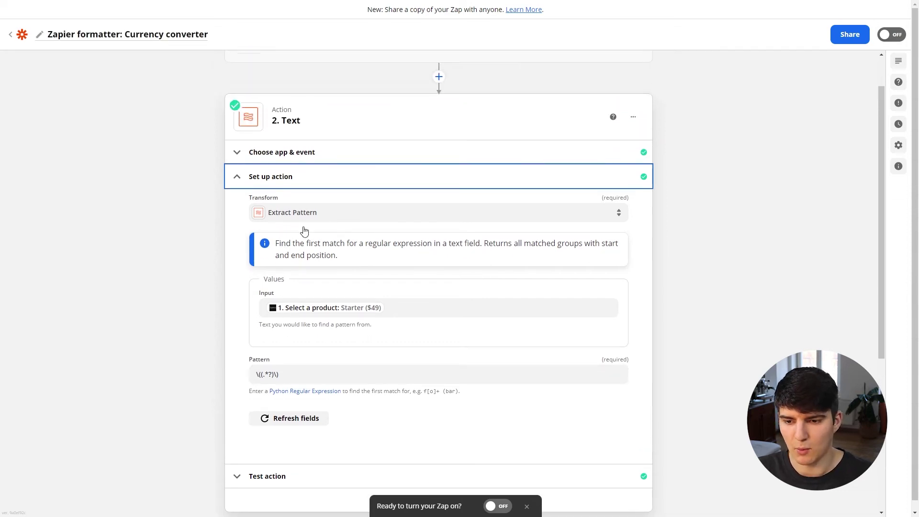
scroll(333, 273, down, 4)
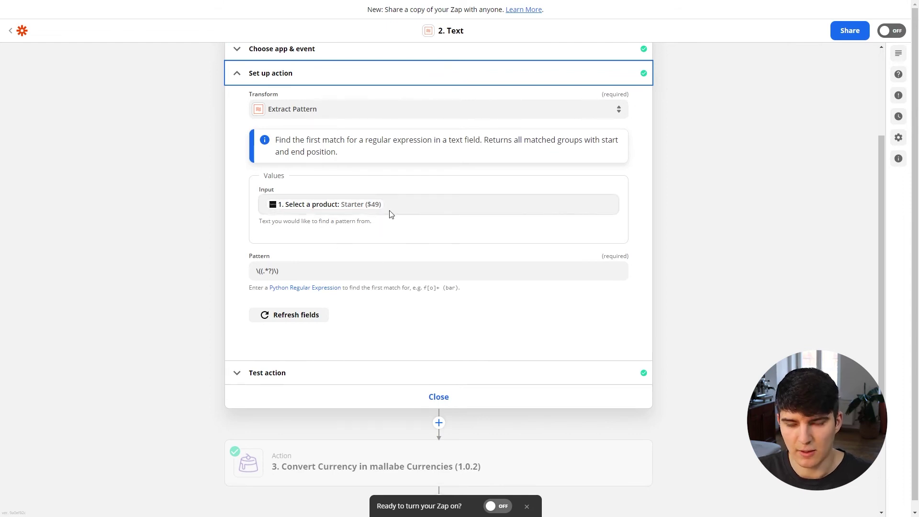
scroll(351, 242, down, 1)
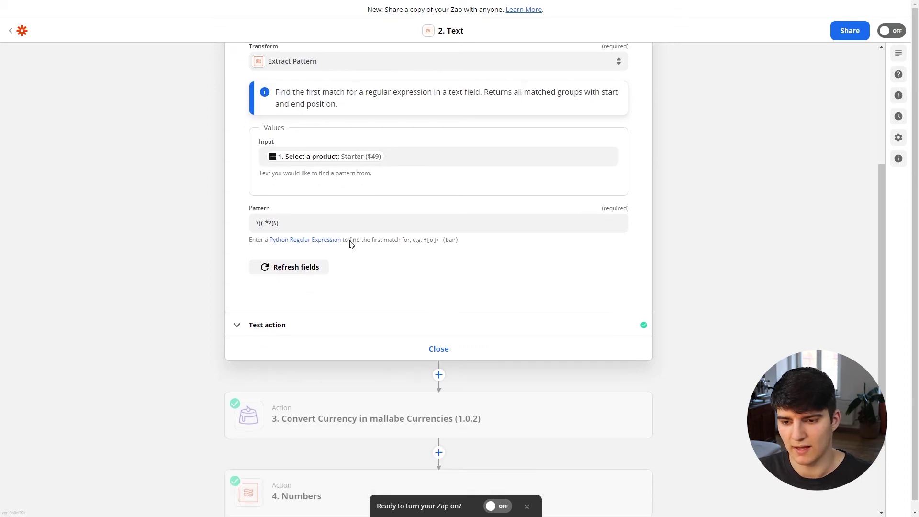
- Show the Text step's test output, highlighting the extracted $49, then close the step
click(314, 325)
scroll(320, 323, down, 3)
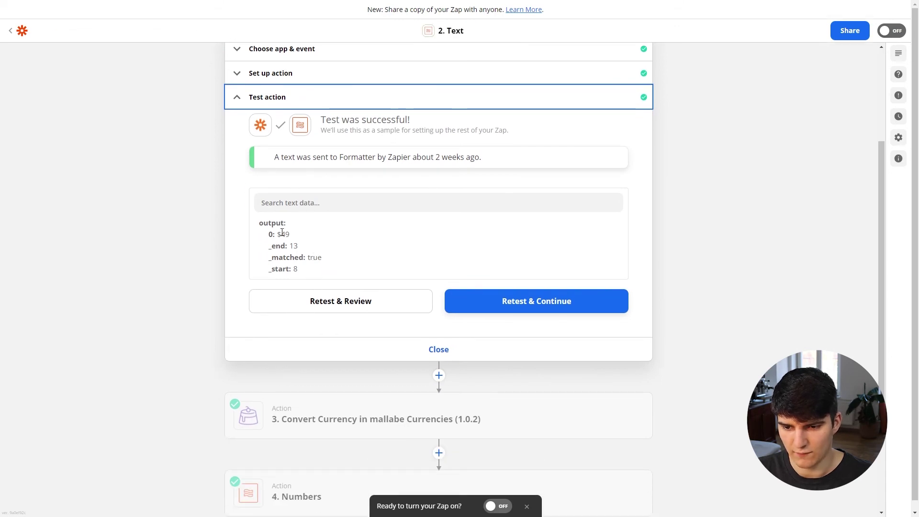
drag(280, 233, 293, 240)
click(293, 240)
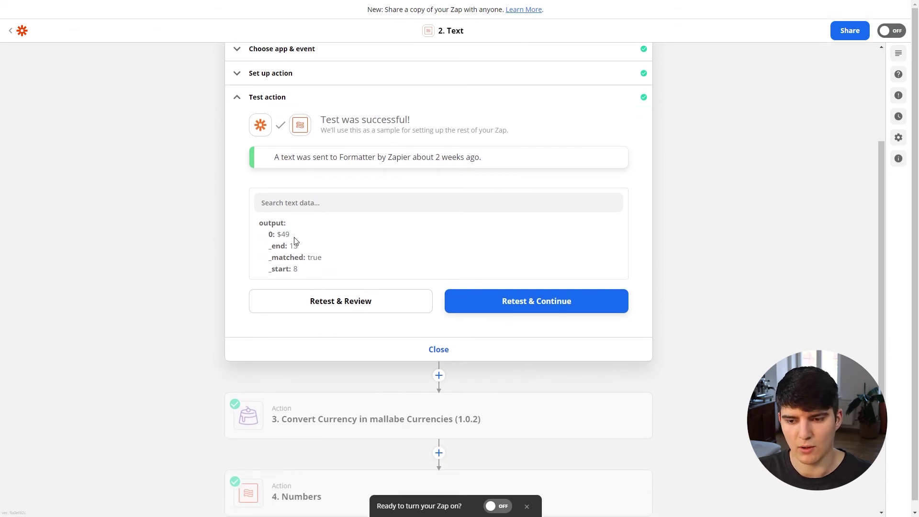
scroll(275, 268, up, 2)
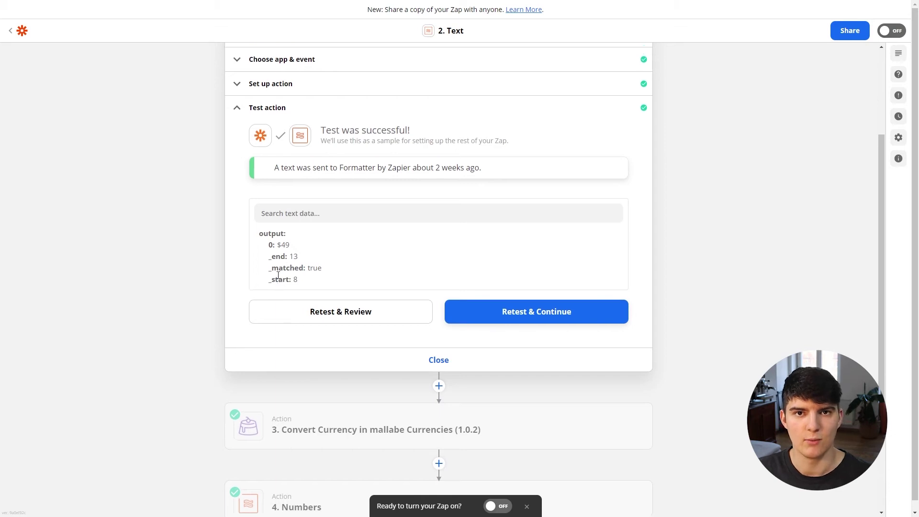
scroll(280, 283, down, 2)
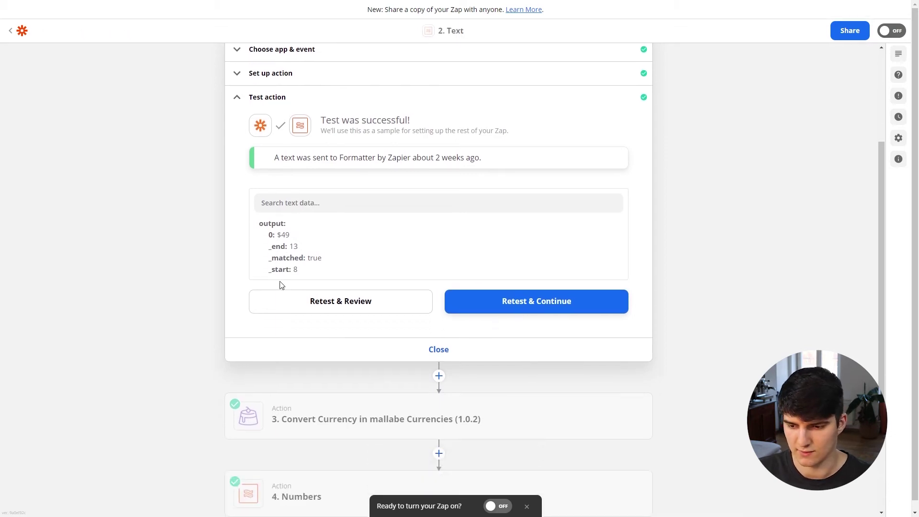
click(439, 356)
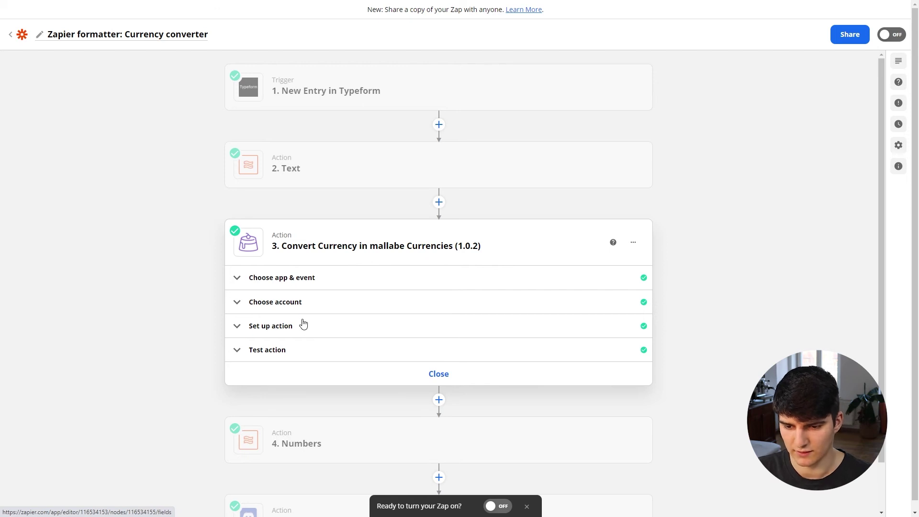
- Review the Convert Currency settings for US dollar to Euro, including the optional conversion date
scroll(318, 347, down, 1)
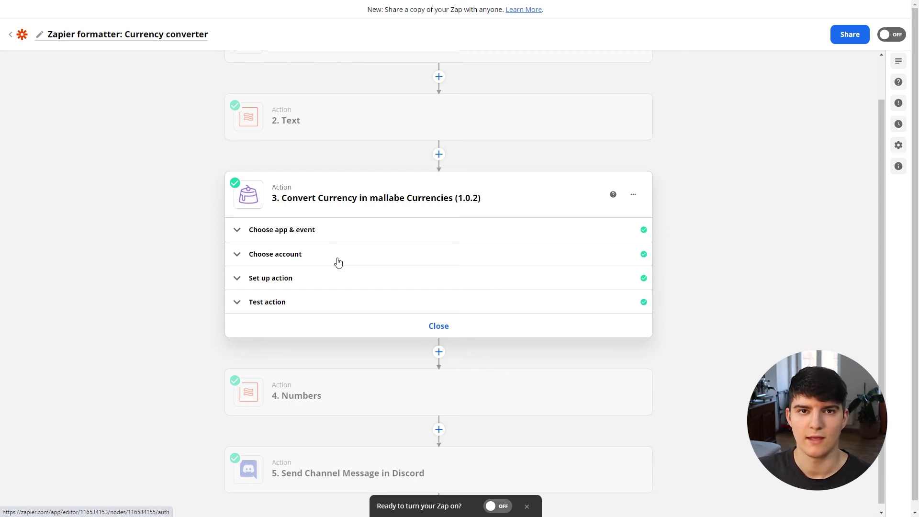
click(267, 285)
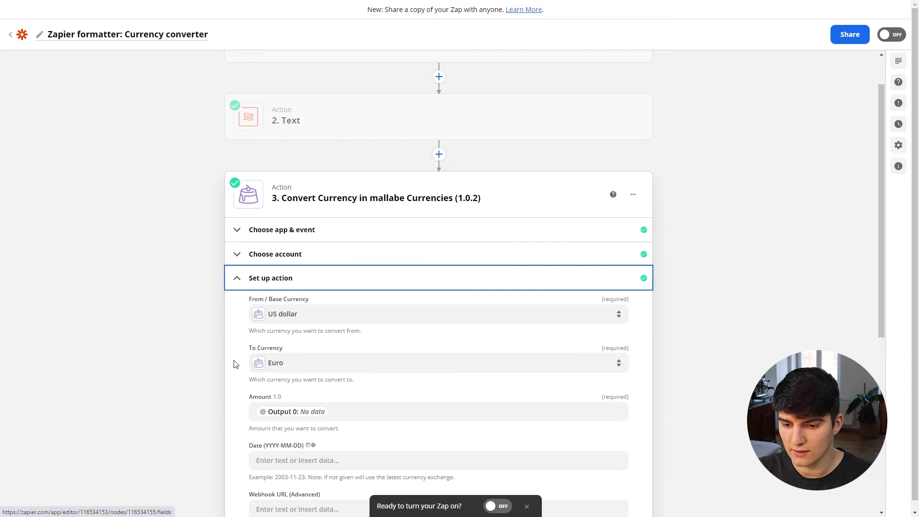
scroll(314, 234, up, 2)
scroll(289, 329, up, 1)
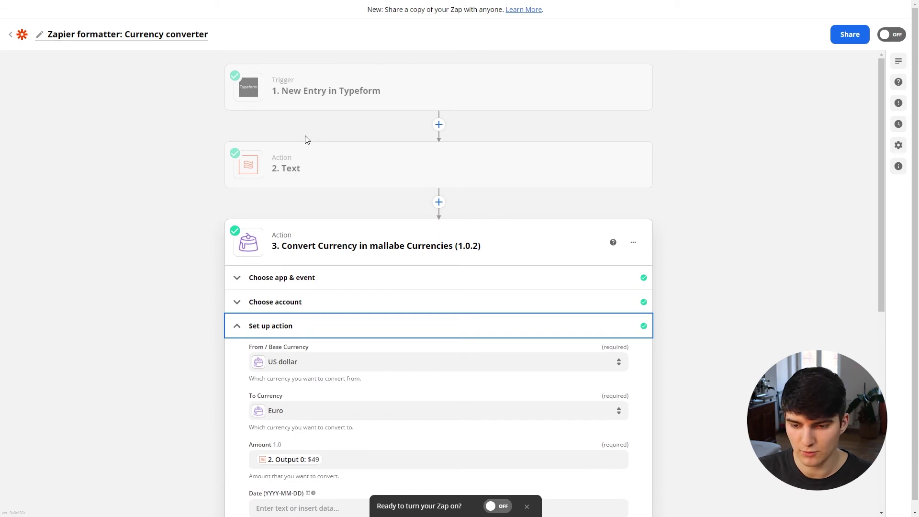
scroll(312, 232, down, 3)
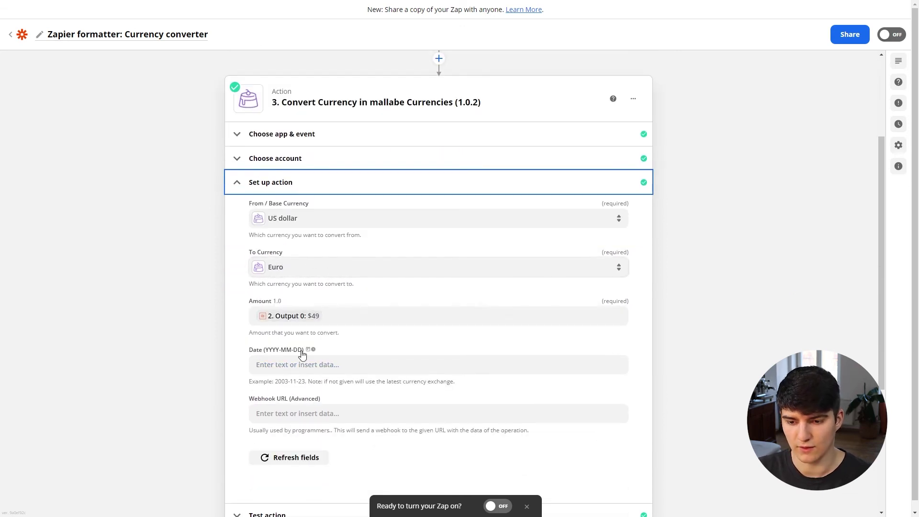
scroll(303, 354, down, 2)
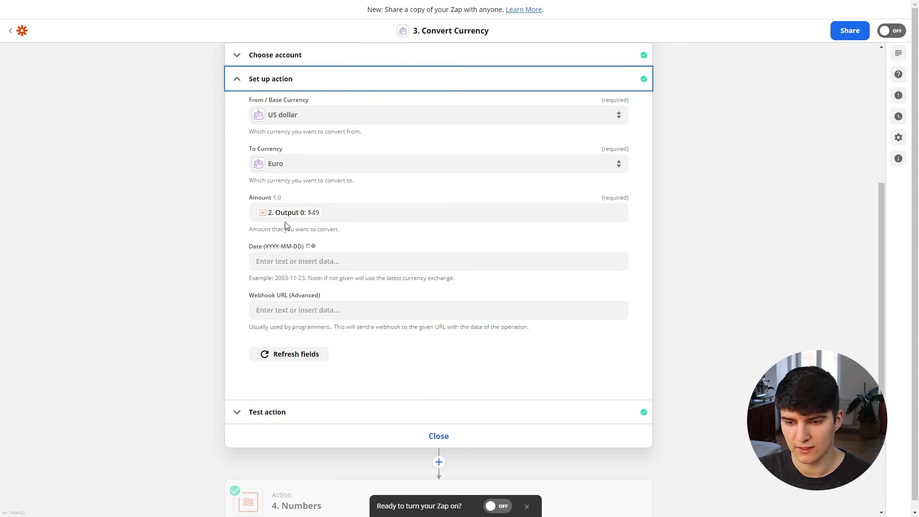
scroll(270, 284, up, 3)
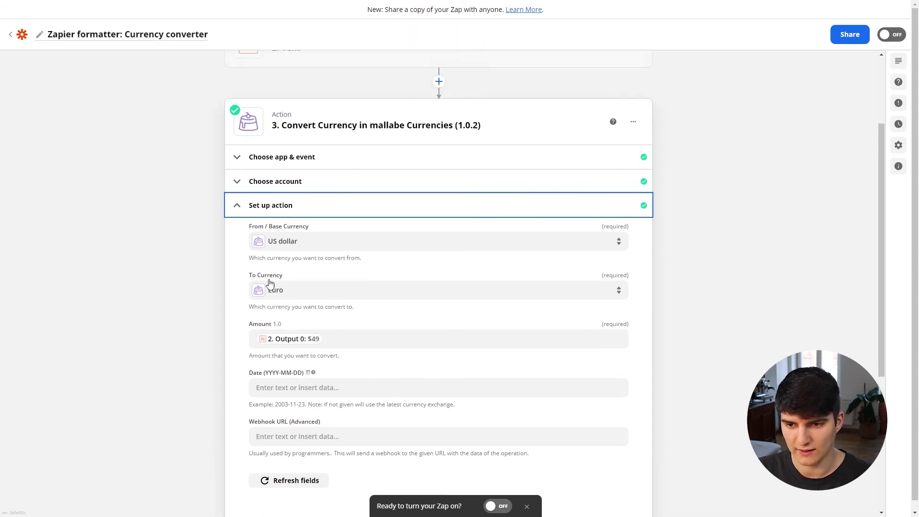
scroll(269, 283, up, 2)
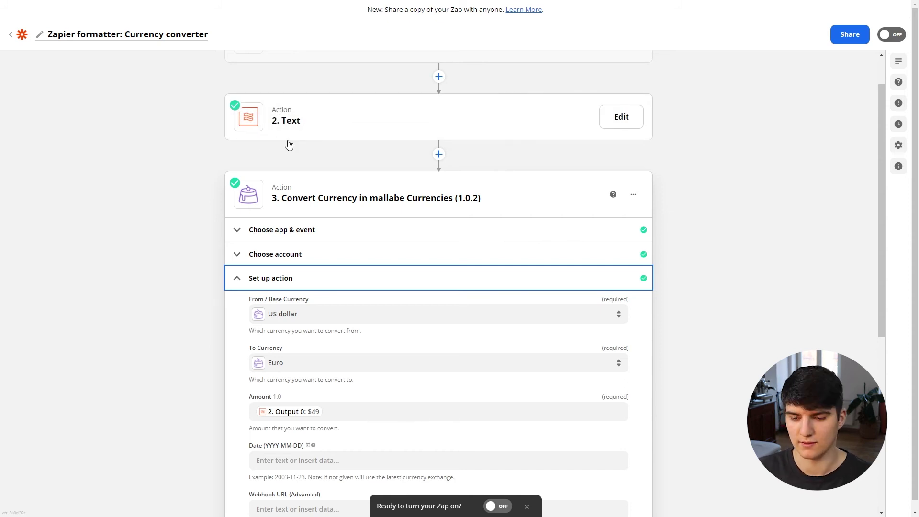
scroll(322, 263, down, 5)
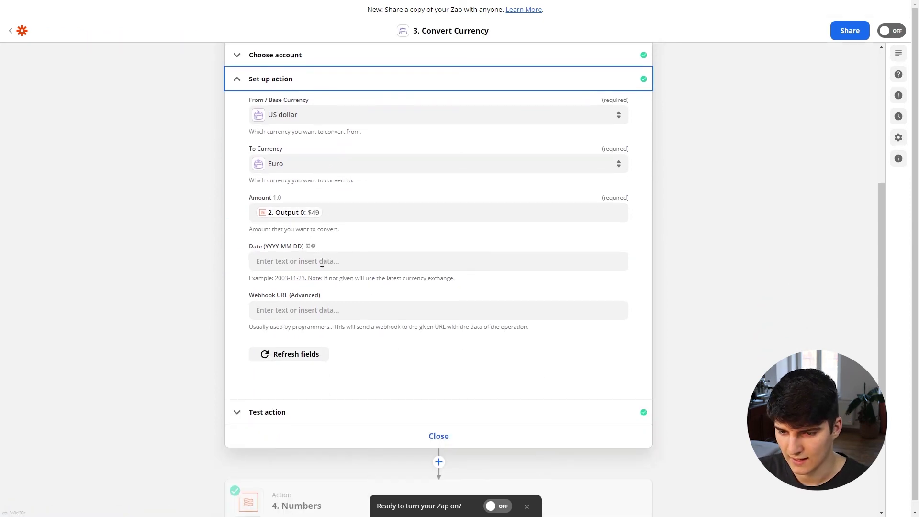
click(301, 263)
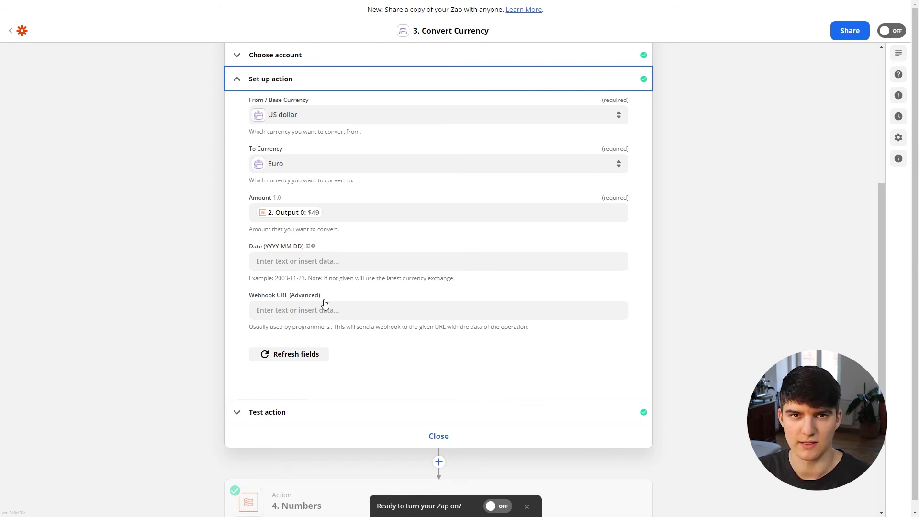
scroll(324, 304, down, 2)
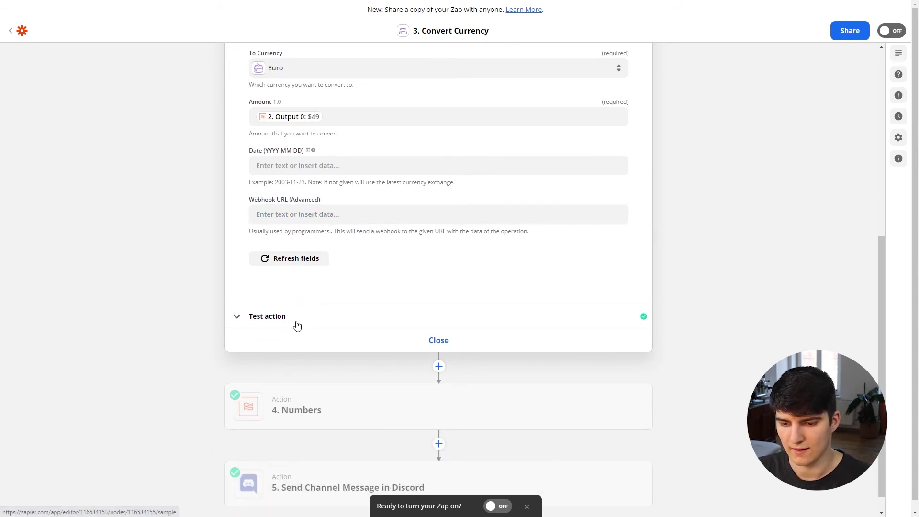
- Show the conversion test result, highlighting 49 and the converted 41.11, then close the step
click(297, 317)
scroll(303, 322, down, 5)
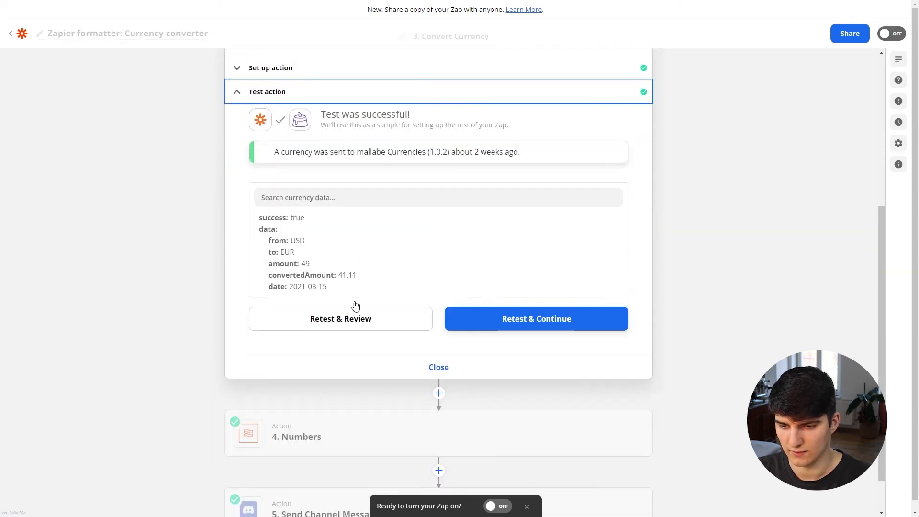
click(304, 246)
click(274, 273)
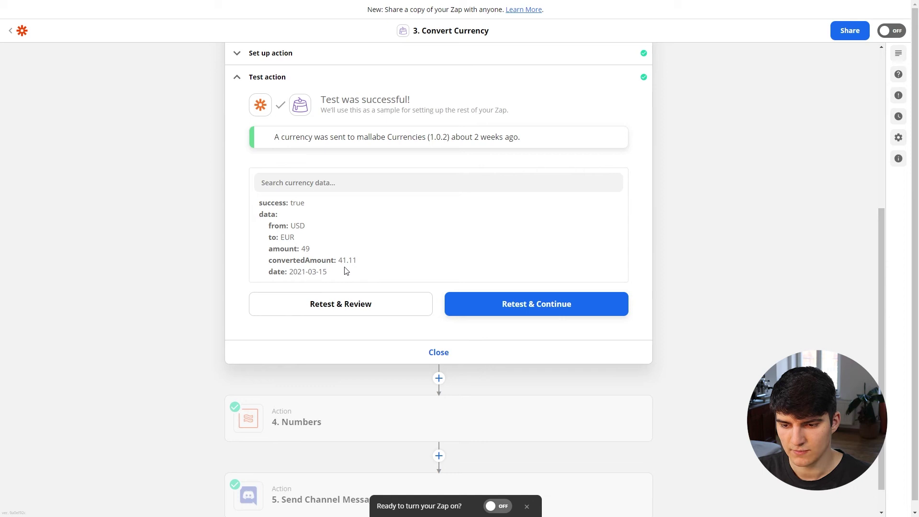
drag(339, 261, 359, 268)
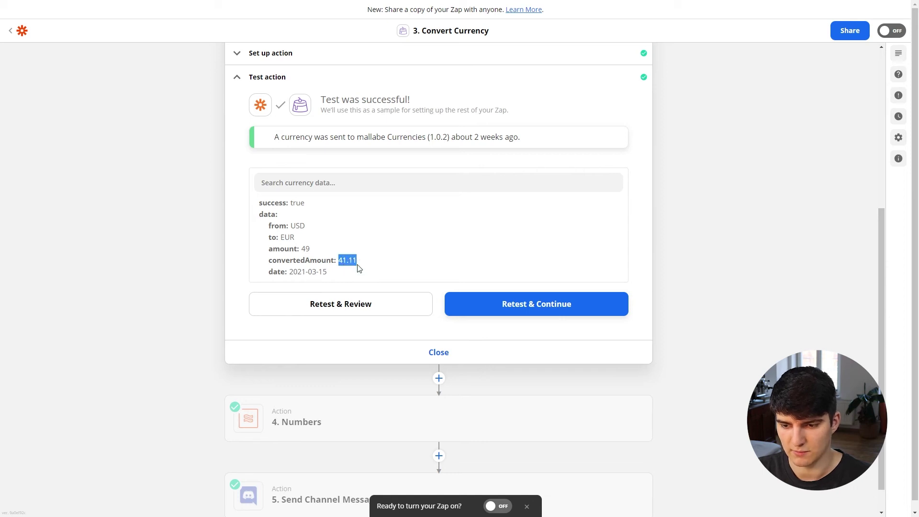
click(362, 268)
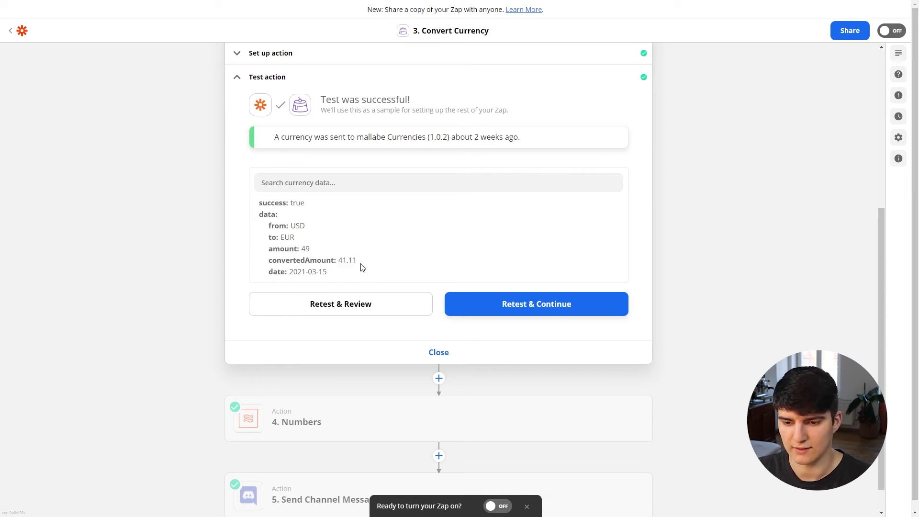
scroll(416, 285, up, 1)
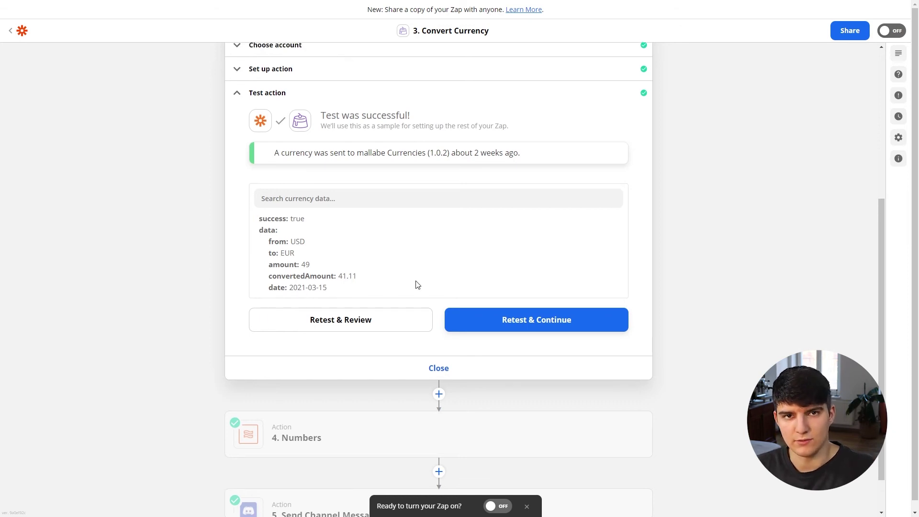
click(437, 369)
- Open the Numbers step and review its Format Currency settings for German euro style
click(308, 314)
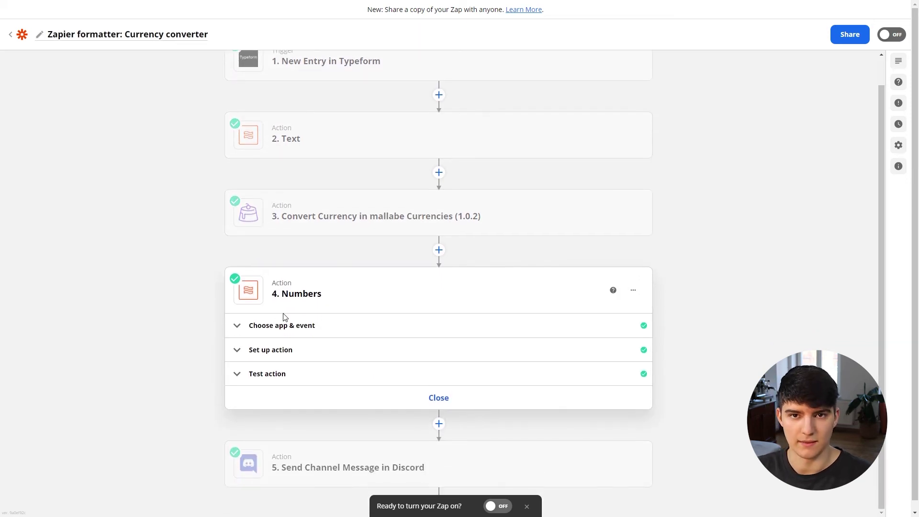
click(310, 350)
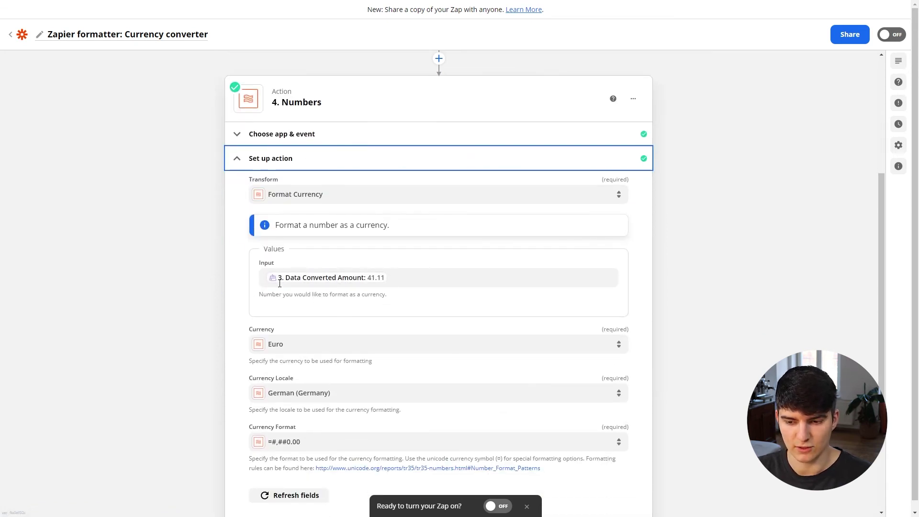
scroll(341, 288, up, 1)
scroll(340, 288, up, 1)
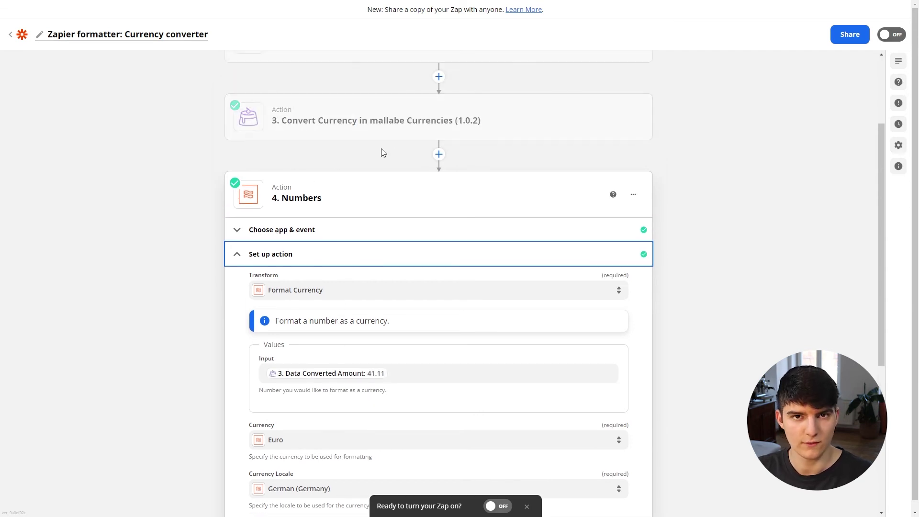
scroll(369, 181, down, 3)
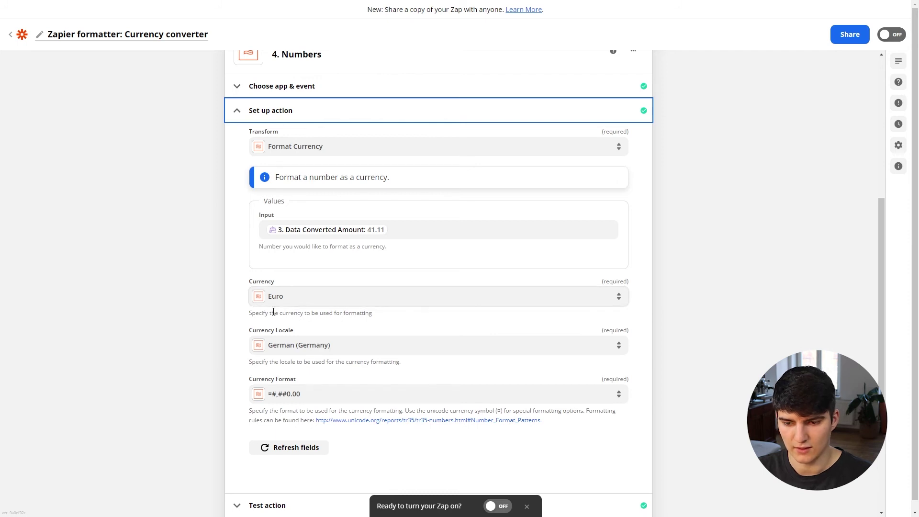
scroll(295, 308, down, 1)
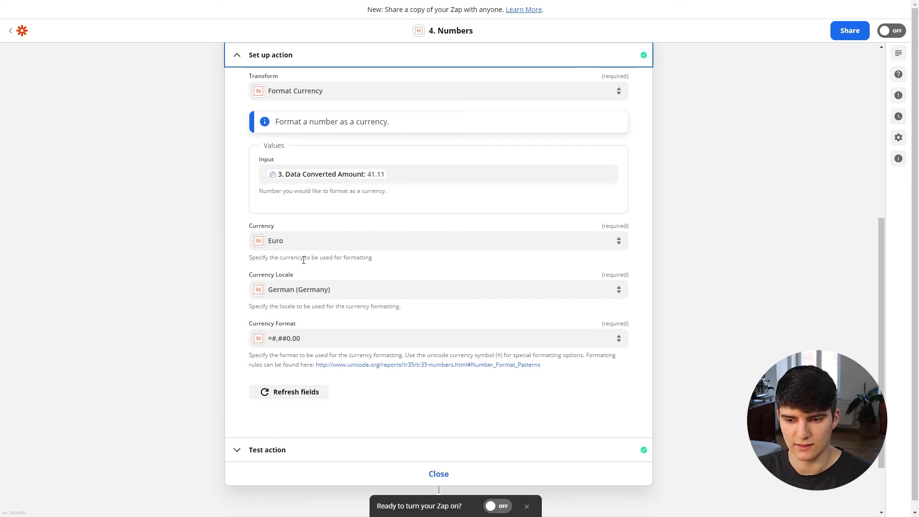
scroll(304, 260, down, 2)
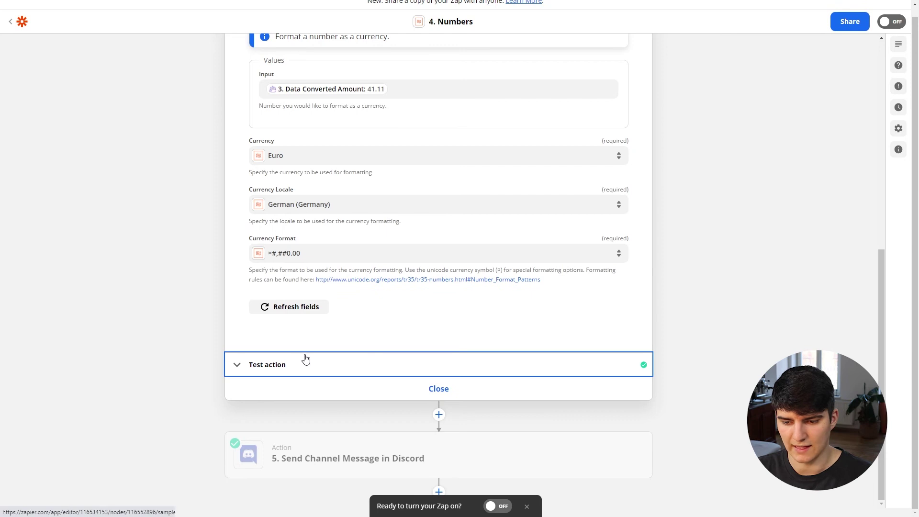
- Highlight the Numbers test output €41,11, close the step and open the Discord step
click(306, 364)
drag(291, 315, 318, 318)
click(286, 322)
click(430, 369)
scroll(447, 369, down, 1)
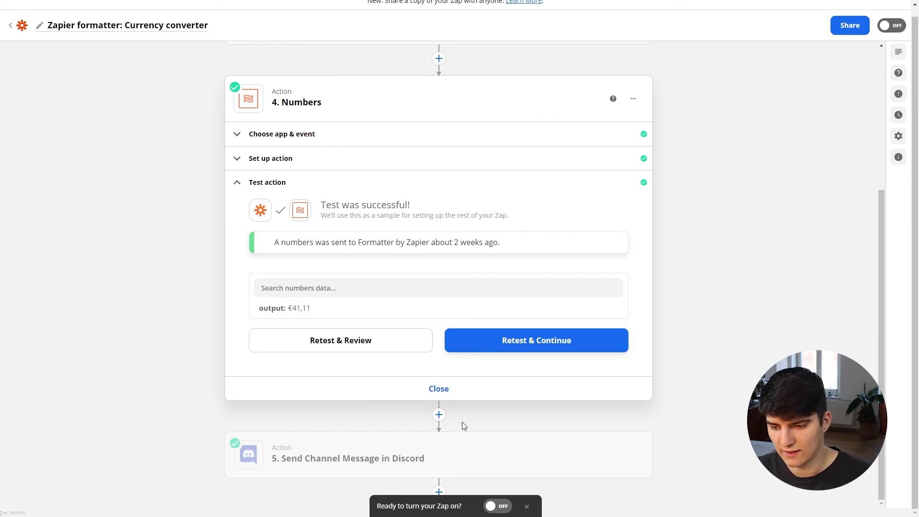
click(433, 389)
click(376, 406)
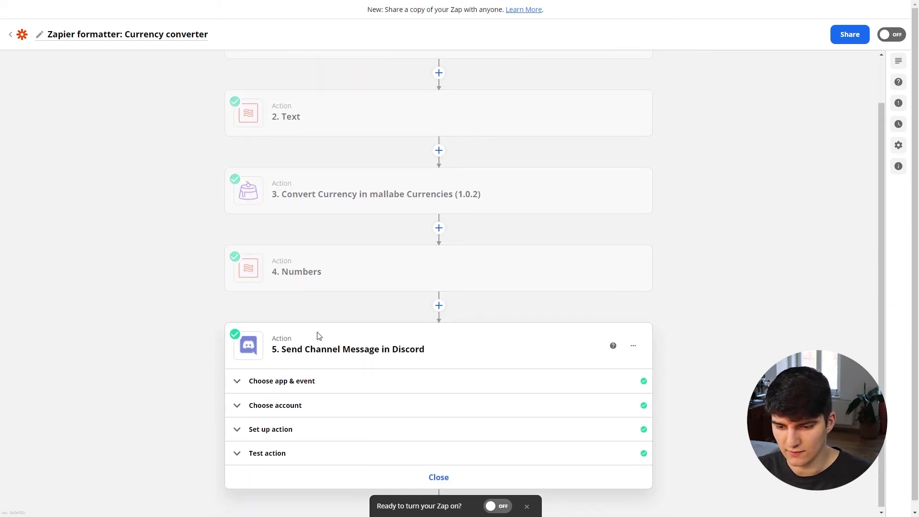
- Review the Discord message's revenue line and retest, posting New sale with €41,11 to general
click(289, 428)
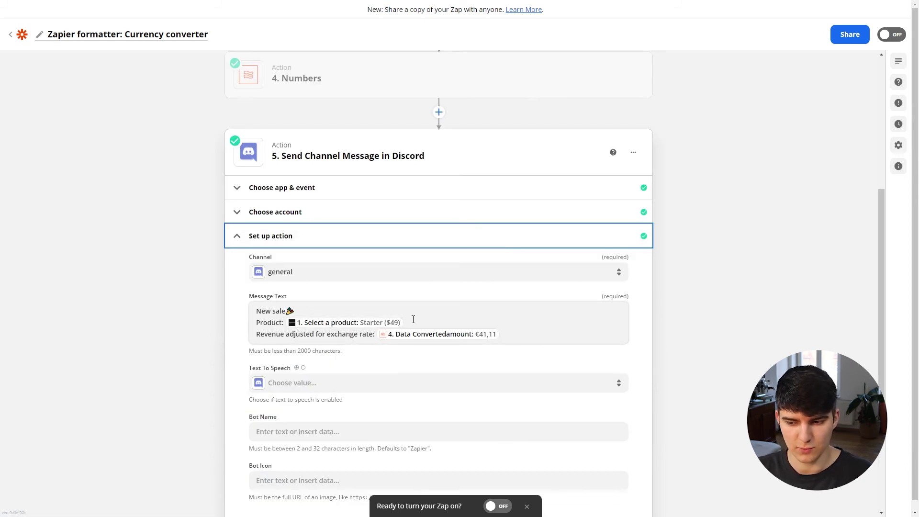
drag(259, 334, 351, 334)
click(350, 334)
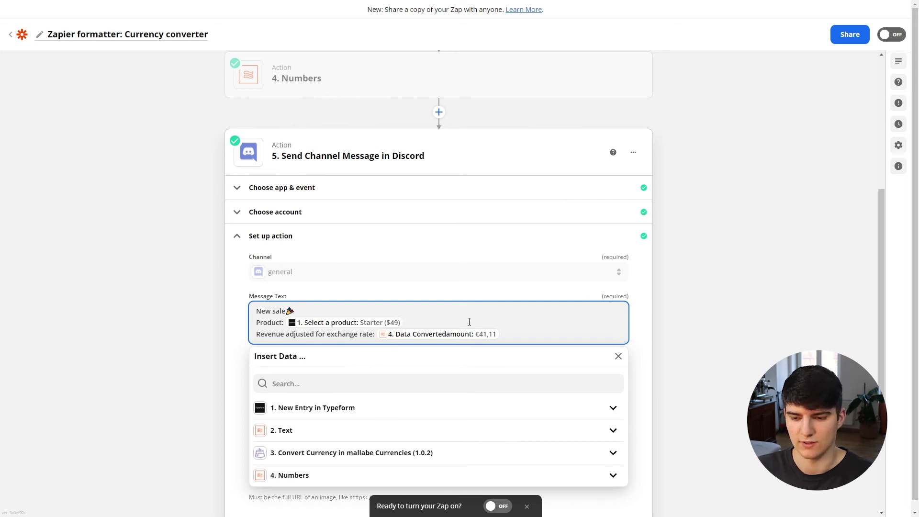
scroll(377, 329, down, 3)
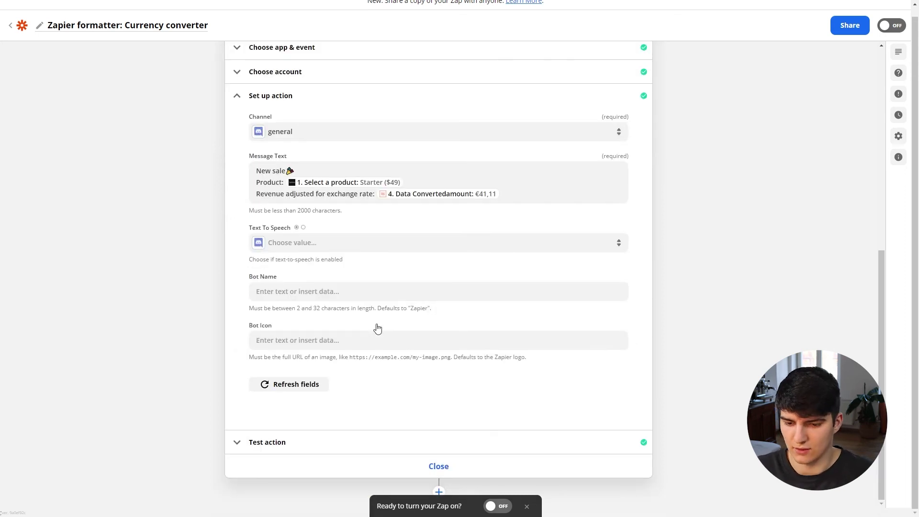
click(382, 445)
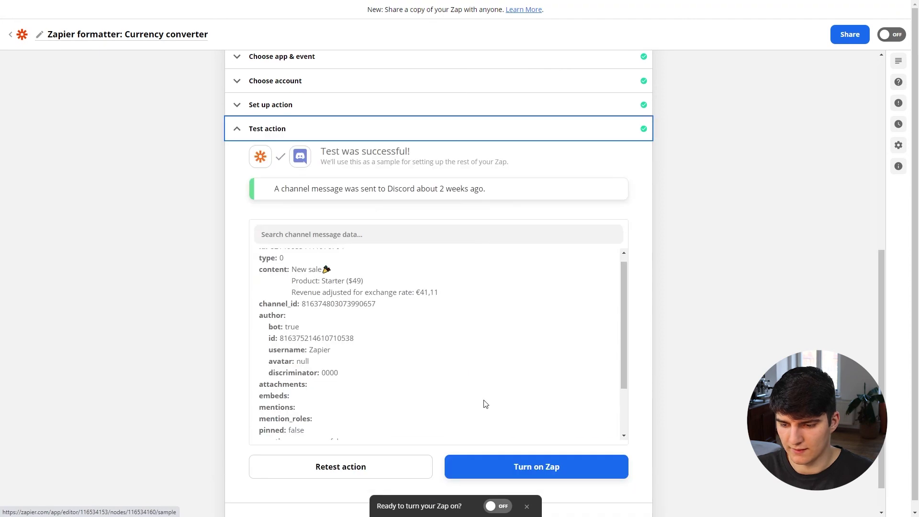
scroll(485, 403, down, 3)
scroll(421, 362, down, 1)
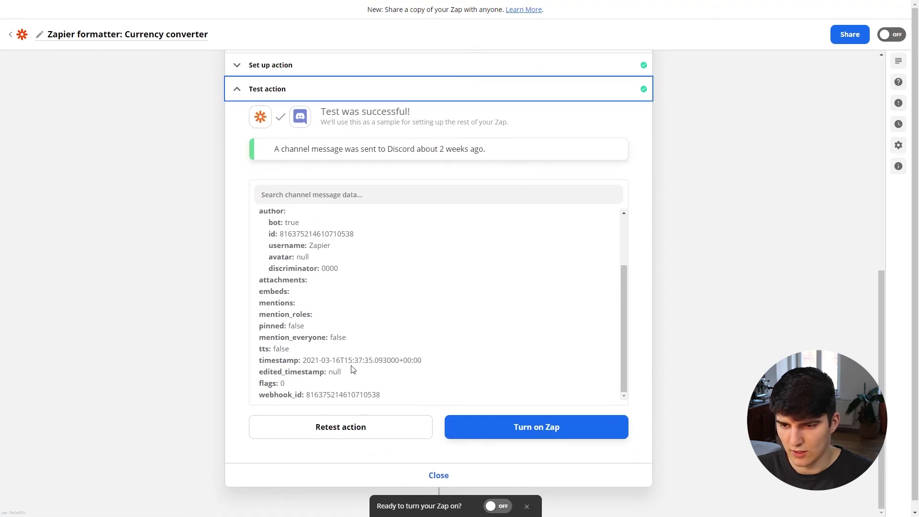
click(340, 427)
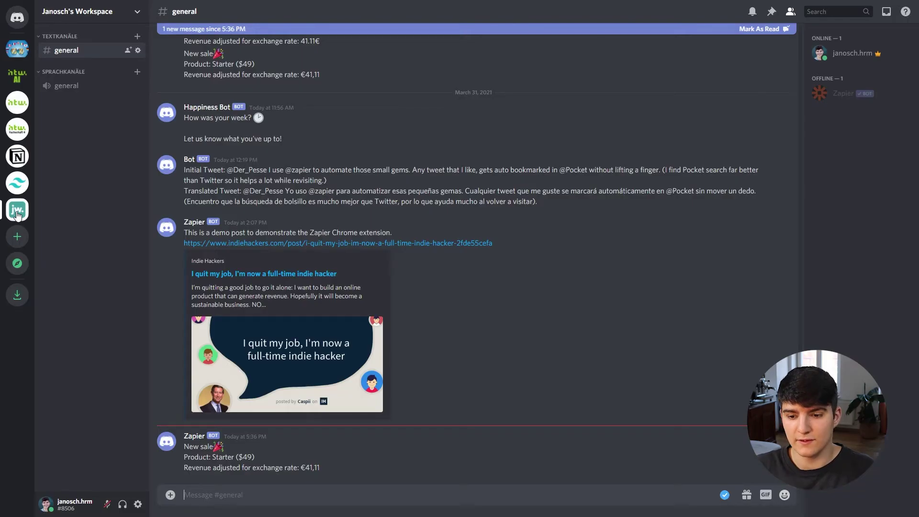
- Open the Discord server to see the bot's New sale post with revenue €41,11
click(17, 215)
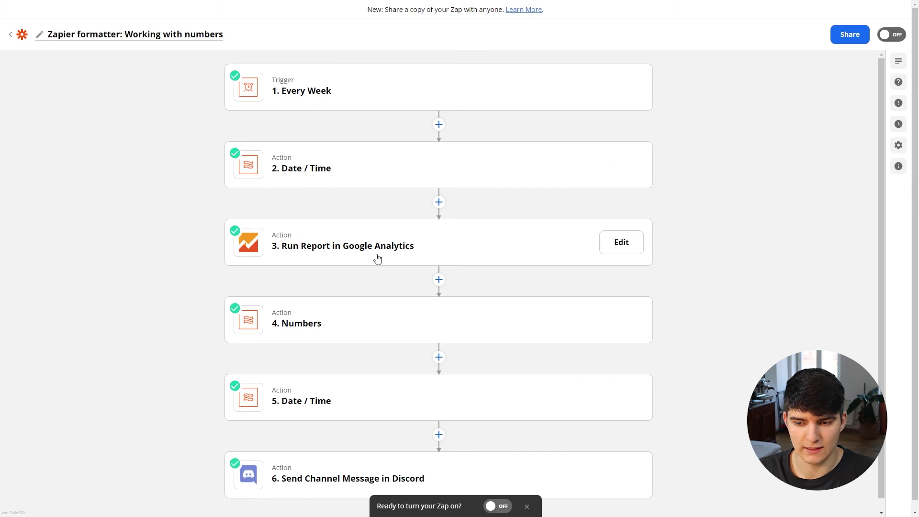
- Expand step 3, Run Report in Google Analytics, in the Working with numbers zap
scroll(382, 267, down, 1)
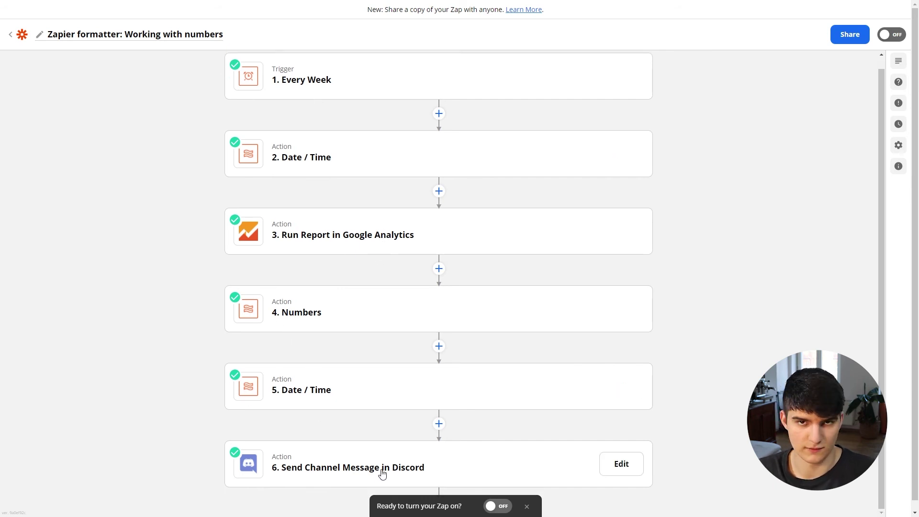
scroll(331, 407, up, 1)
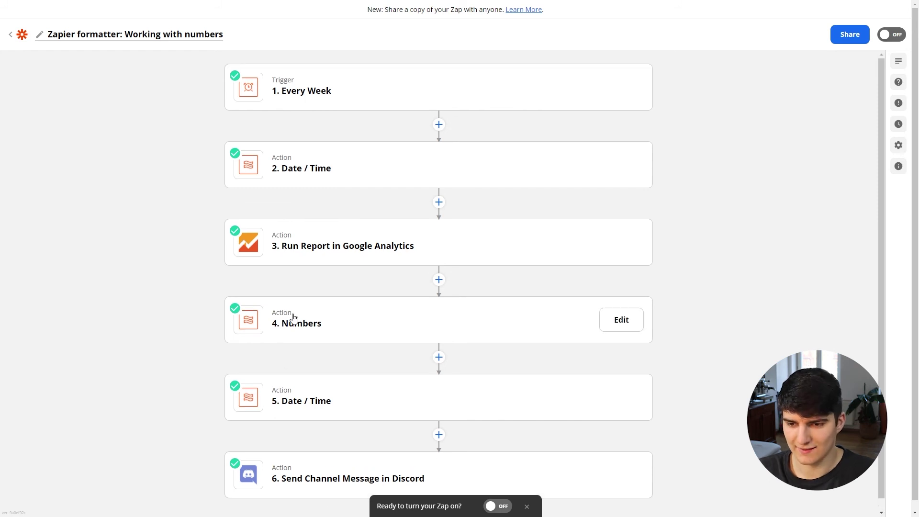
click(314, 246)
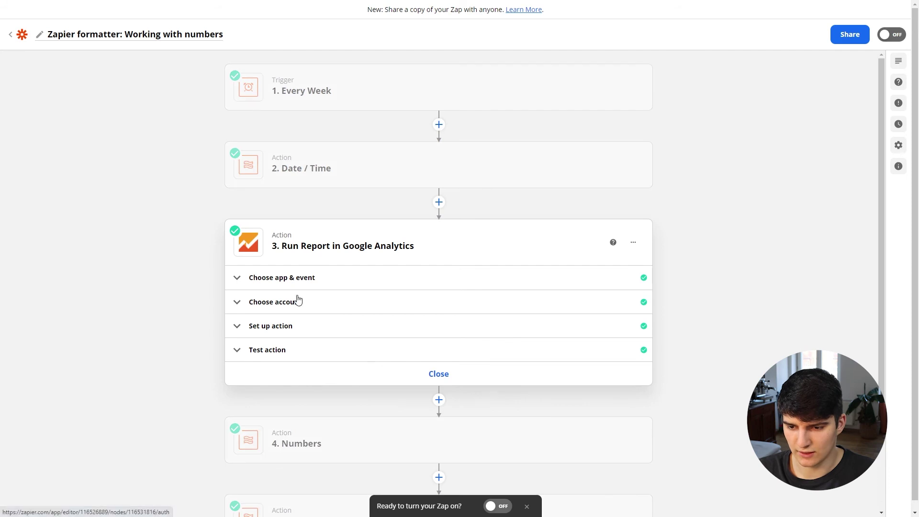
- Review Run Report settings (Users and New Users metrics, limit 5000) and test output Users 10, New Users 9
click(279, 330)
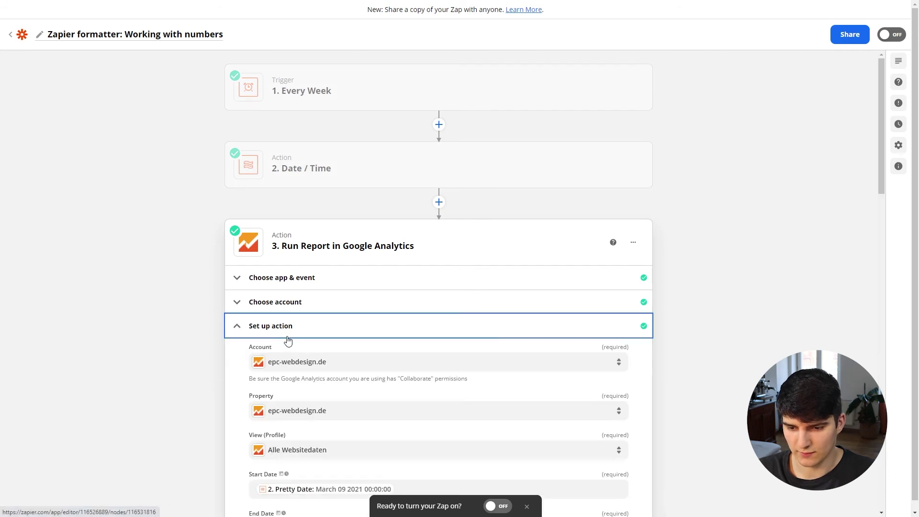
scroll(287, 316, down, 5)
scroll(286, 300, down, 3)
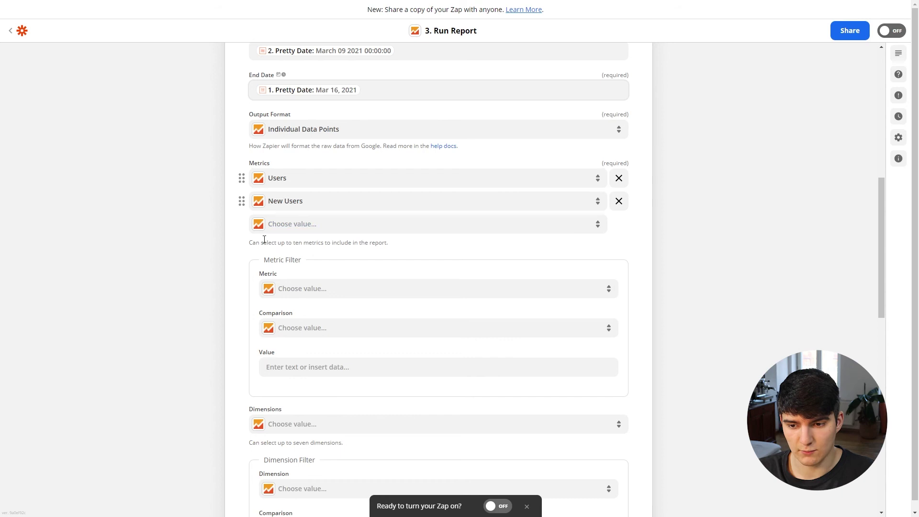
scroll(286, 268, up, 1)
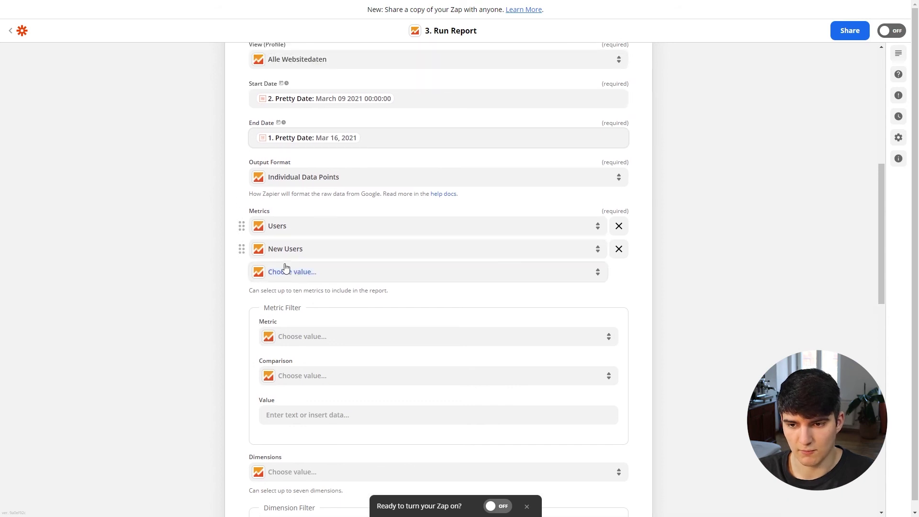
scroll(261, 264, down, 2)
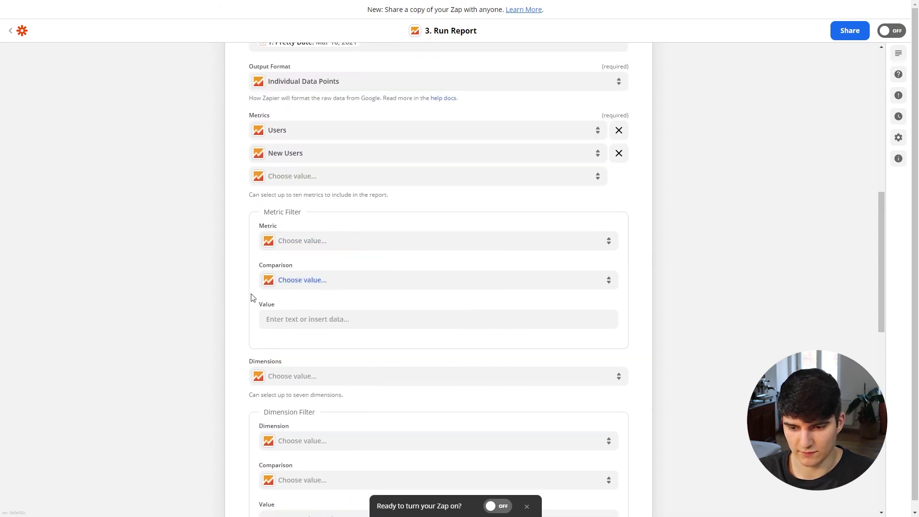
scroll(307, 309, up, 5)
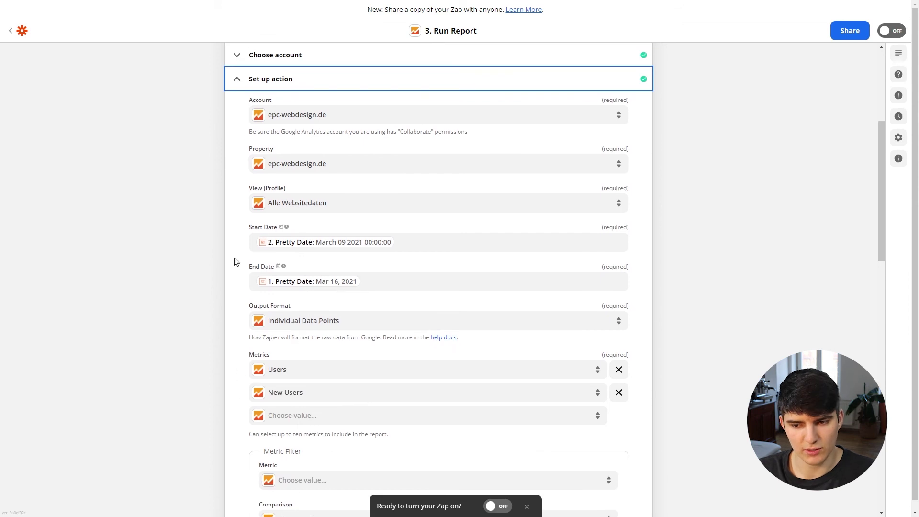
scroll(360, 301, up, 2)
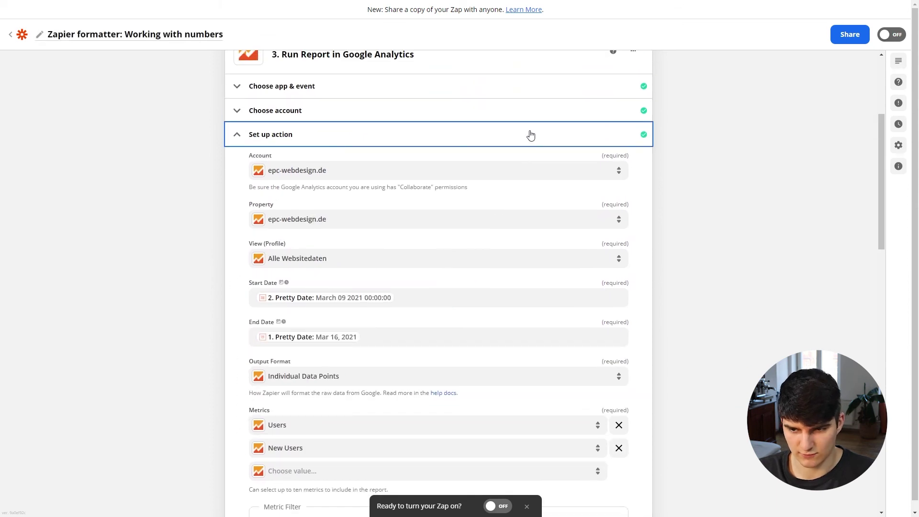
click(530, 135)
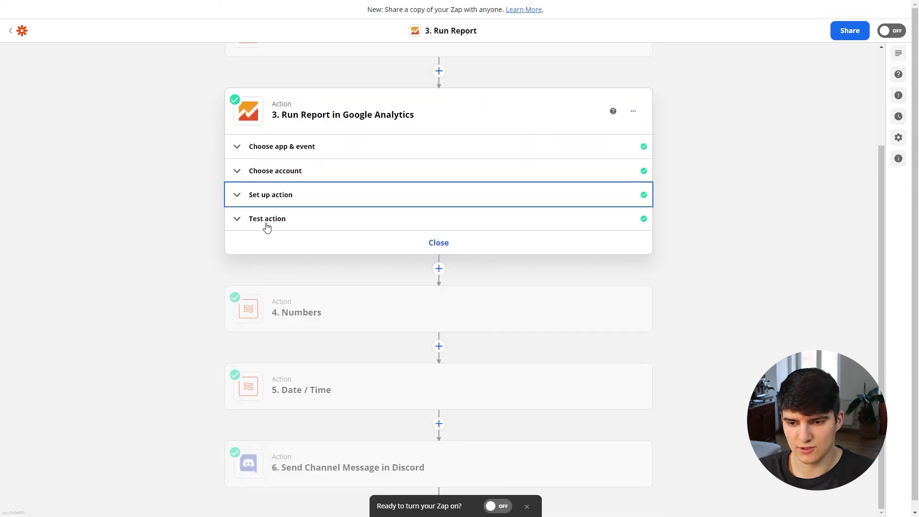
click(291, 200)
scroll(295, 296, down, 3)
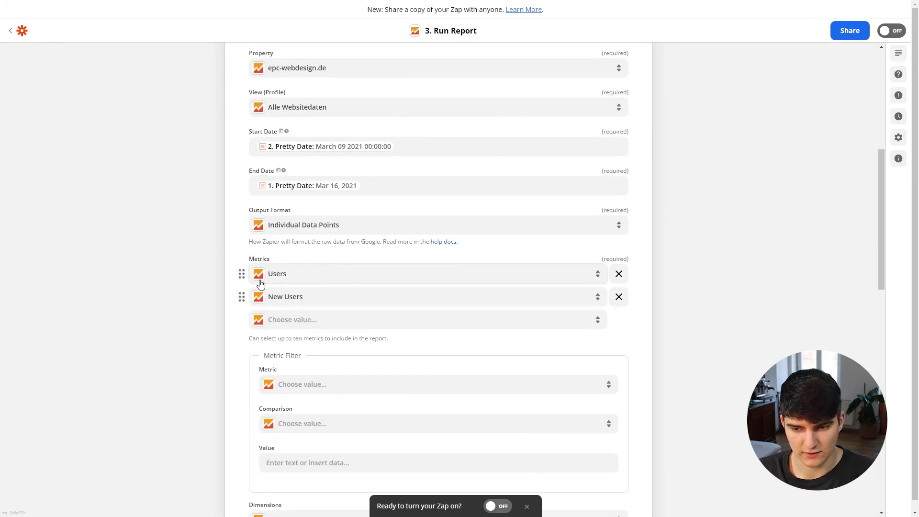
scroll(305, 296, down, 2)
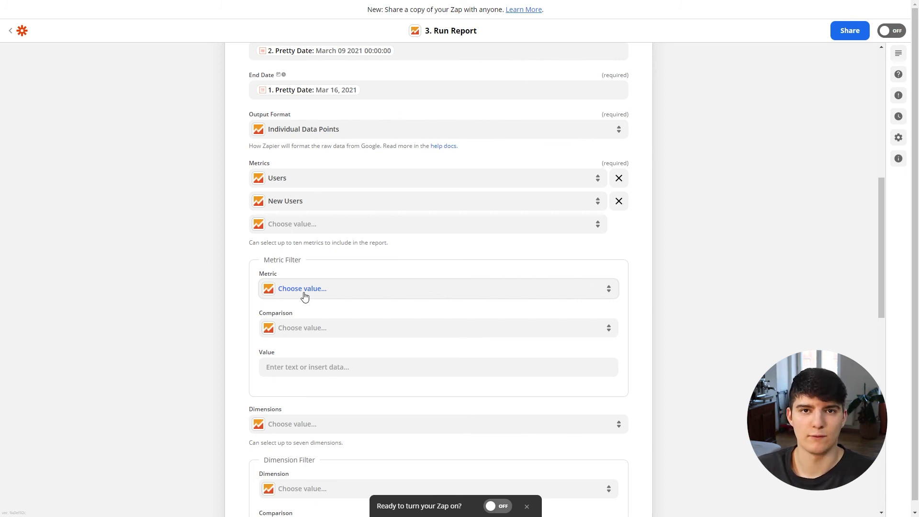
scroll(304, 297, down, 12)
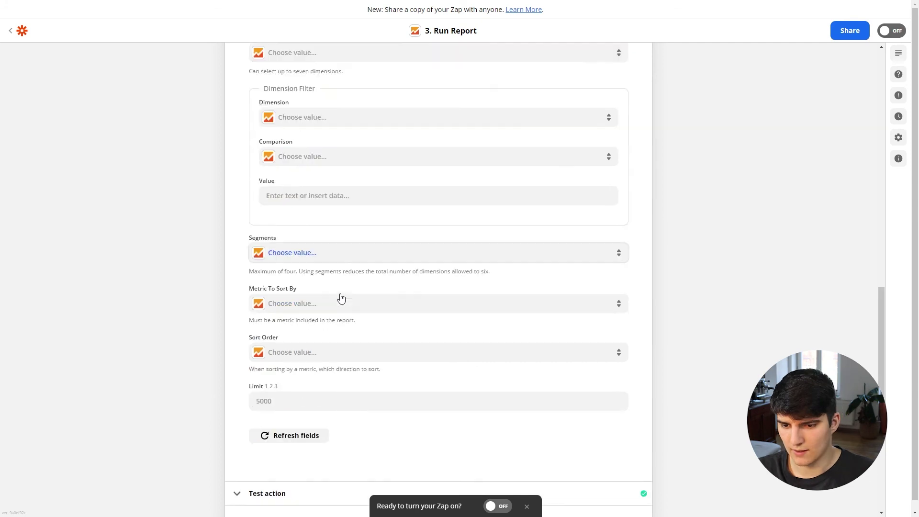
- Review the Run Report step's test data, then close the step
click(351, 240)
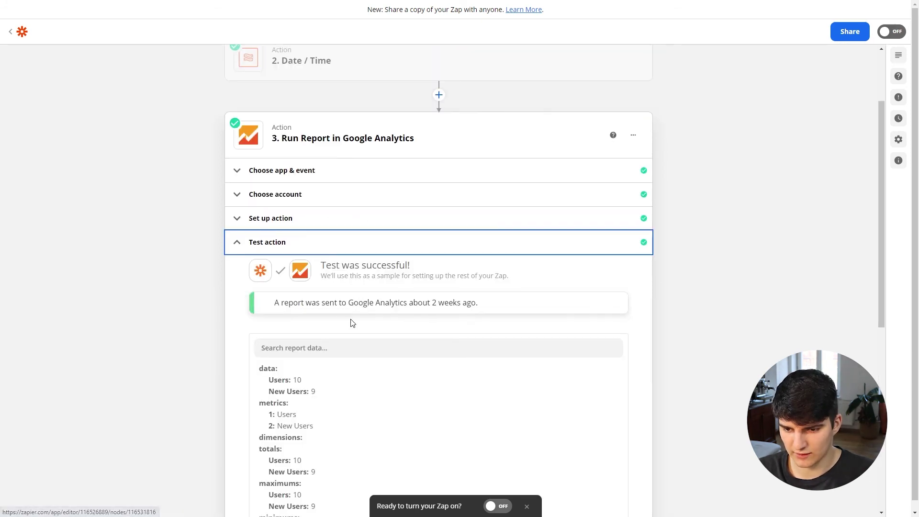
scroll(309, 295, up, 1)
click(297, 235)
click(323, 252)
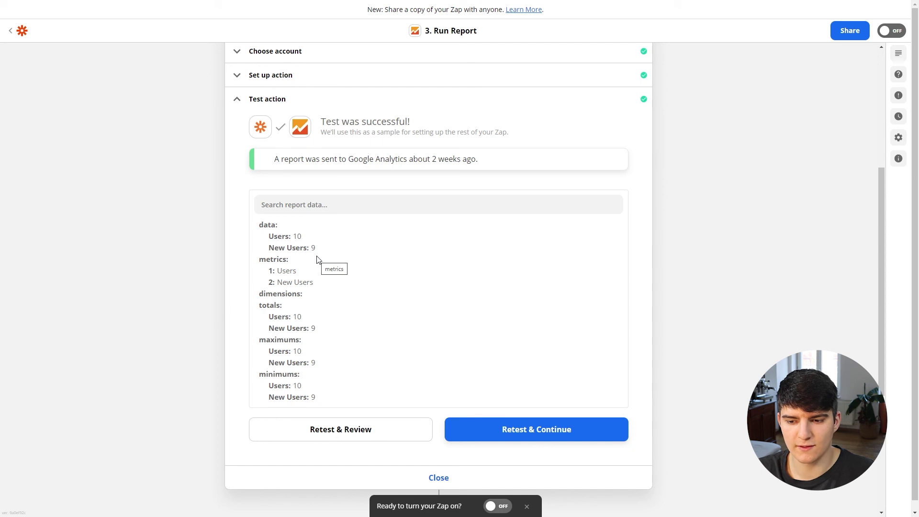
scroll(376, 308, down, 1)
scroll(421, 341, up, 1)
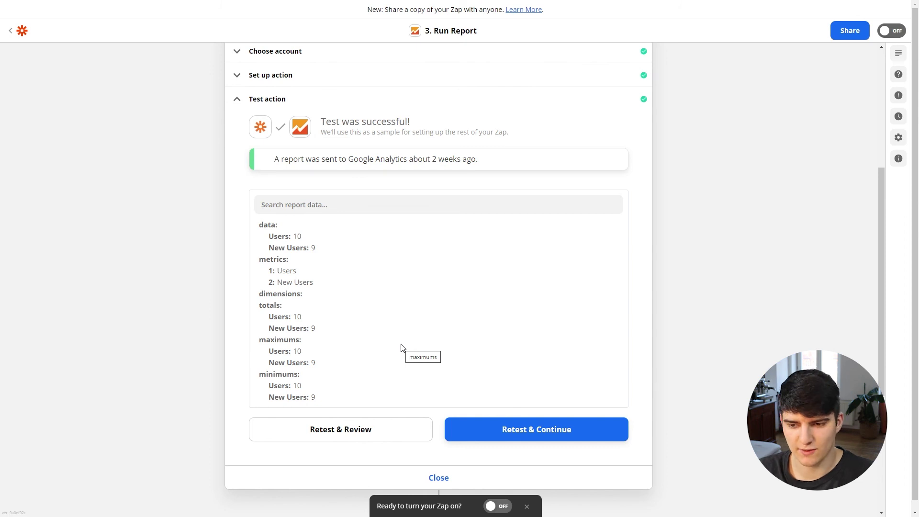
scroll(417, 374, down, 2)
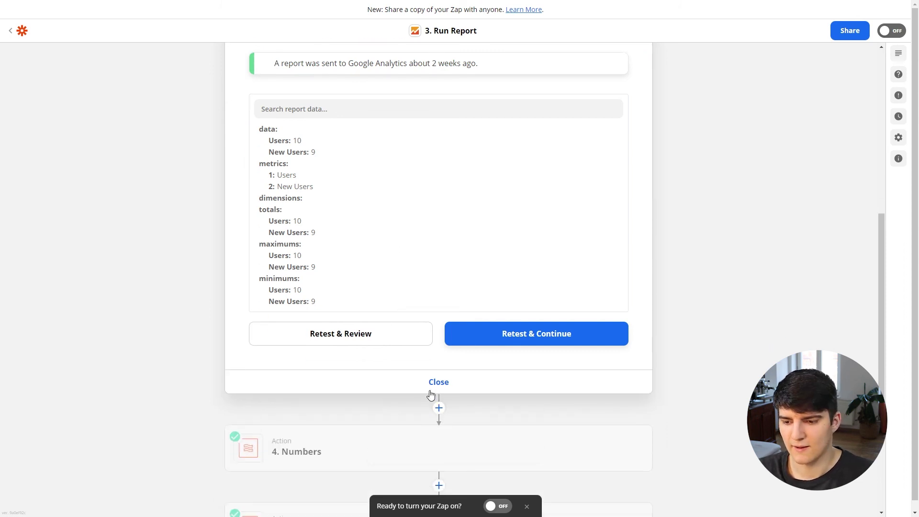
click(441, 383)
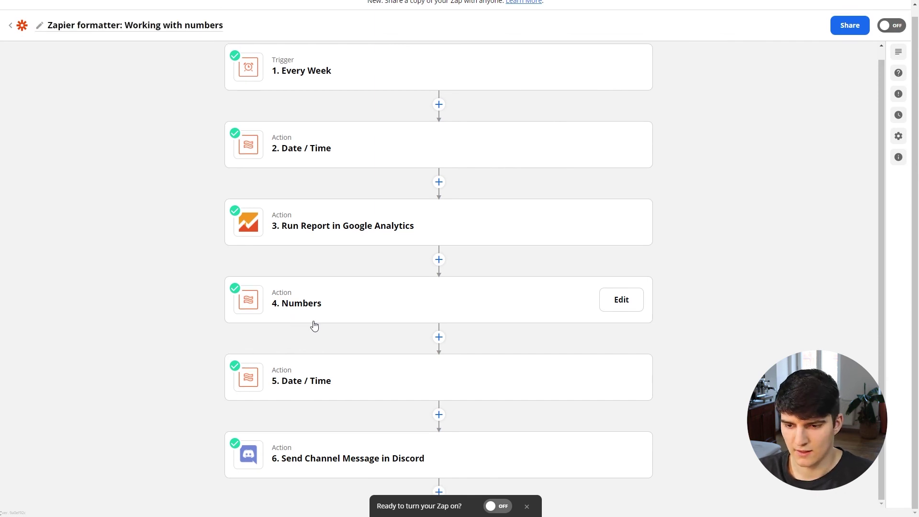
- Verify the Numbers step subtracts New Users 9 from Users 10, testing to 1, and close it
click(299, 318)
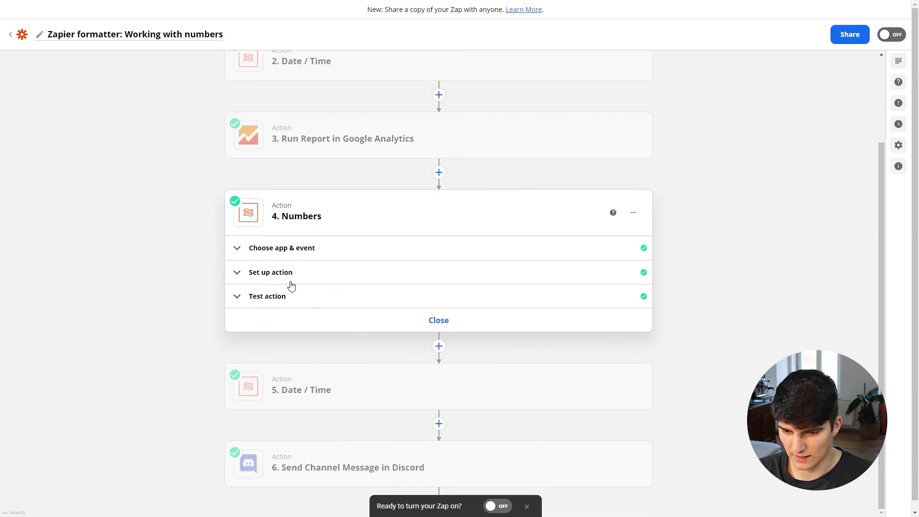
click(297, 282)
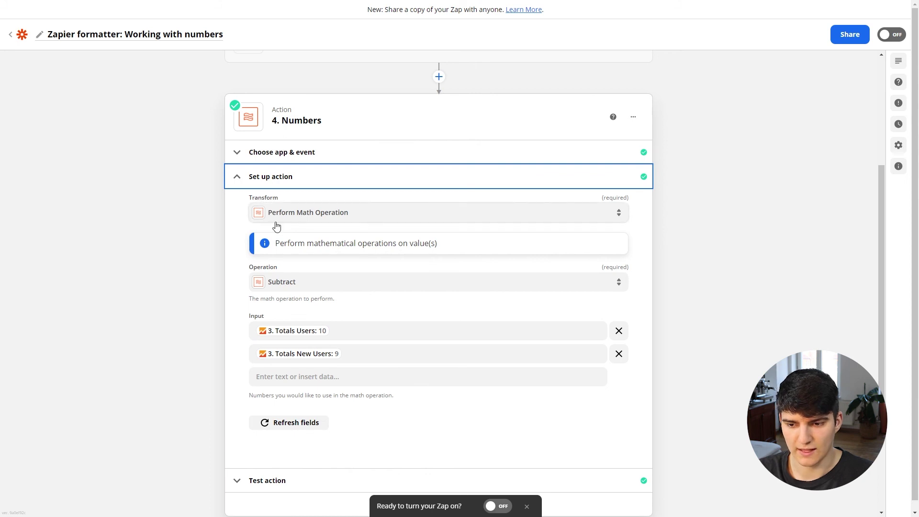
scroll(340, 224, down, 2)
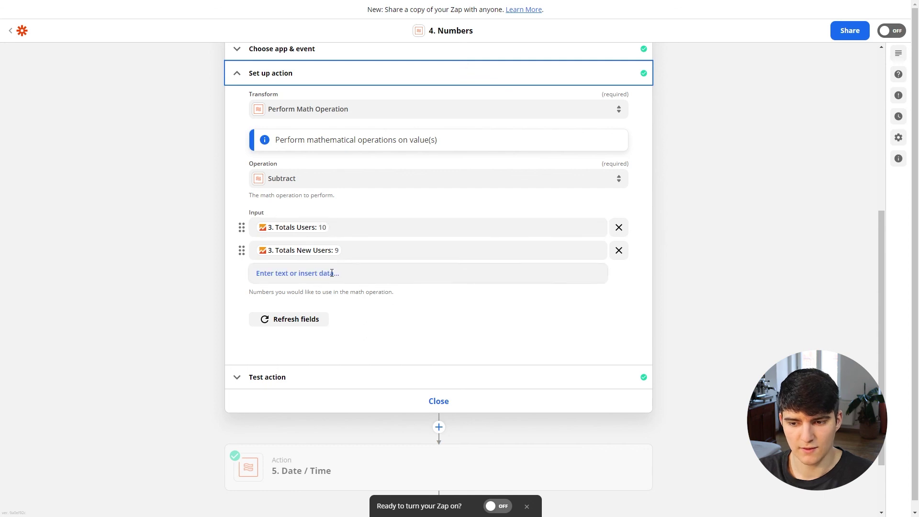
scroll(330, 278, down, 1)
click(289, 330)
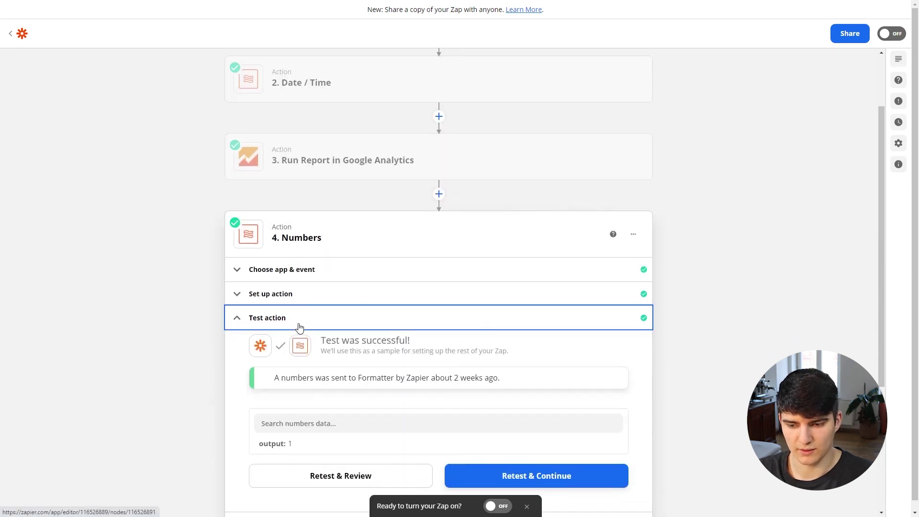
click(290, 272)
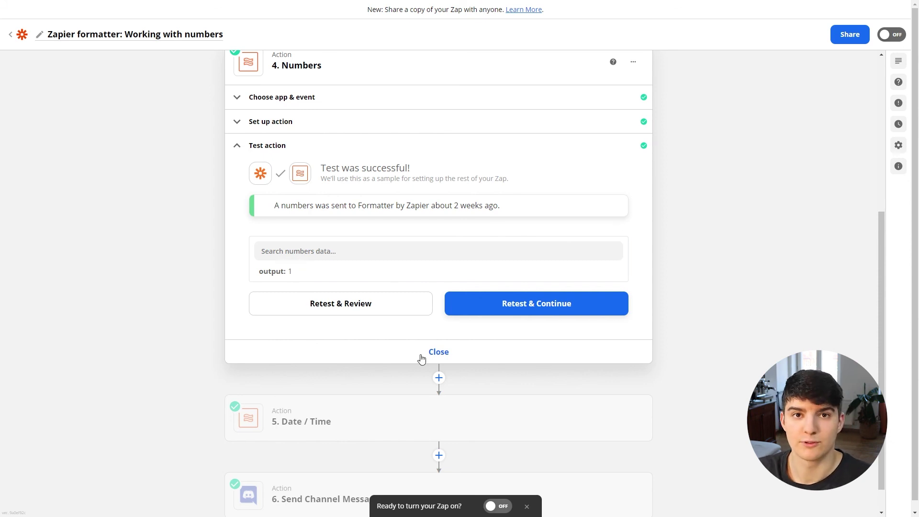
click(437, 352)
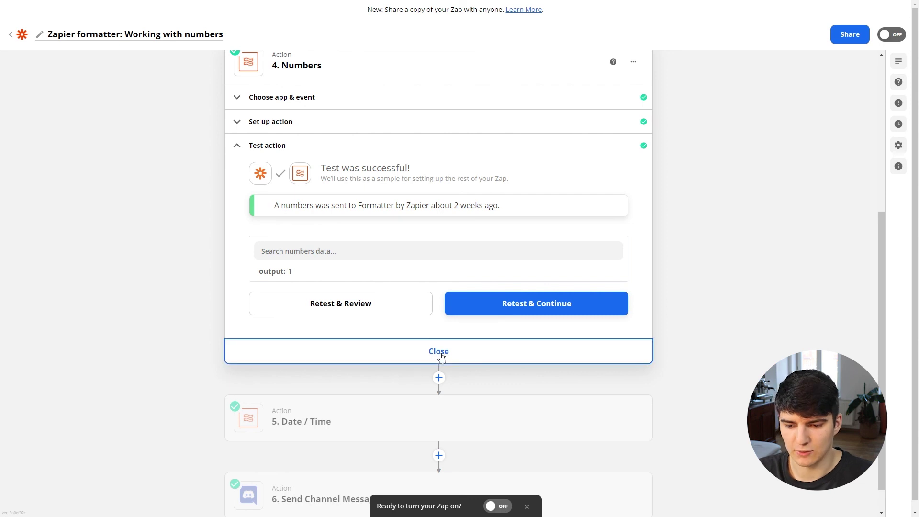
click(308, 455)
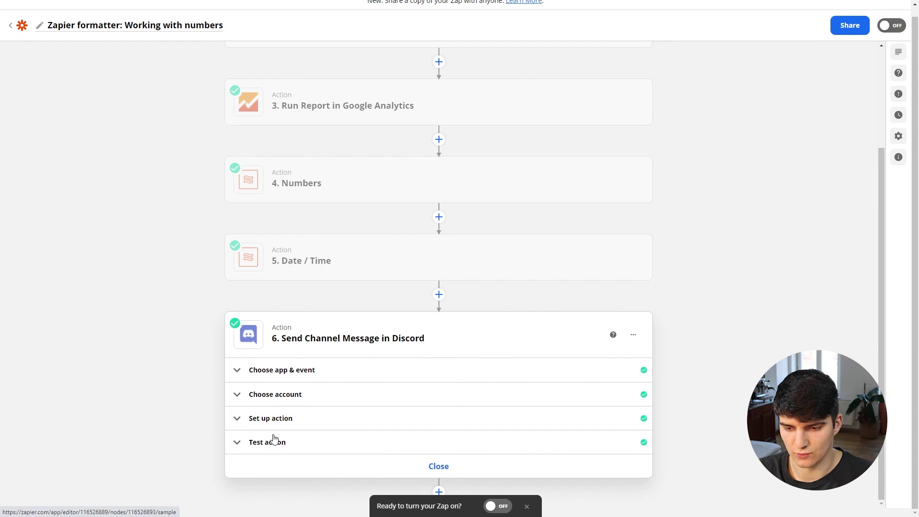
- Retest the Send Channel Message step to post the Website statistics message, then switch to Discord
click(275, 442)
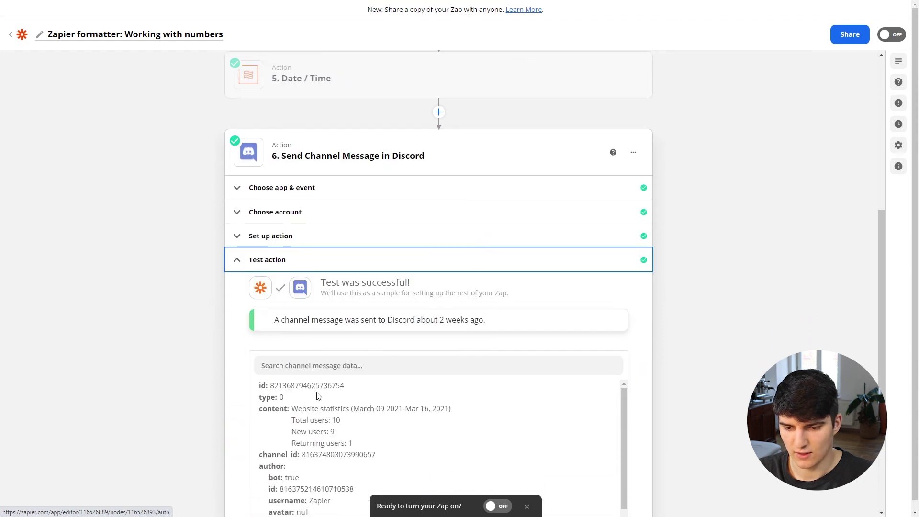
scroll(479, 370, down, 6)
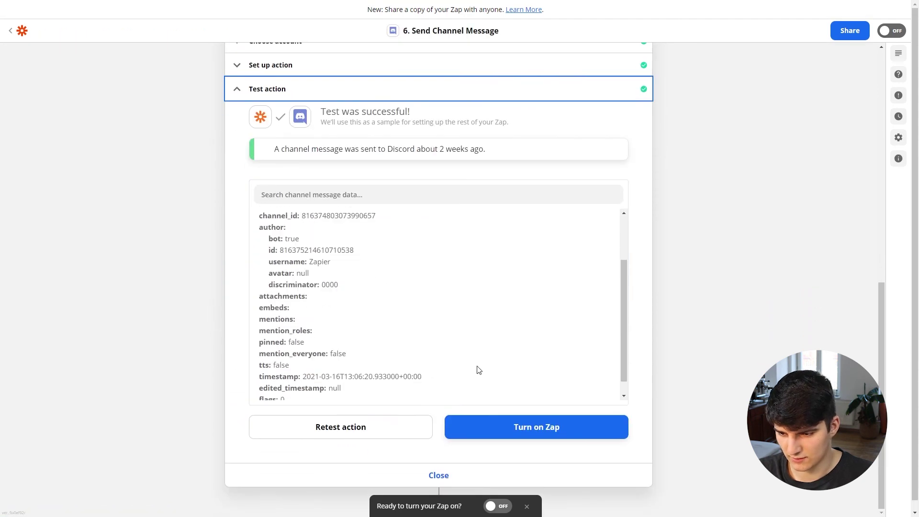
click(339, 427)
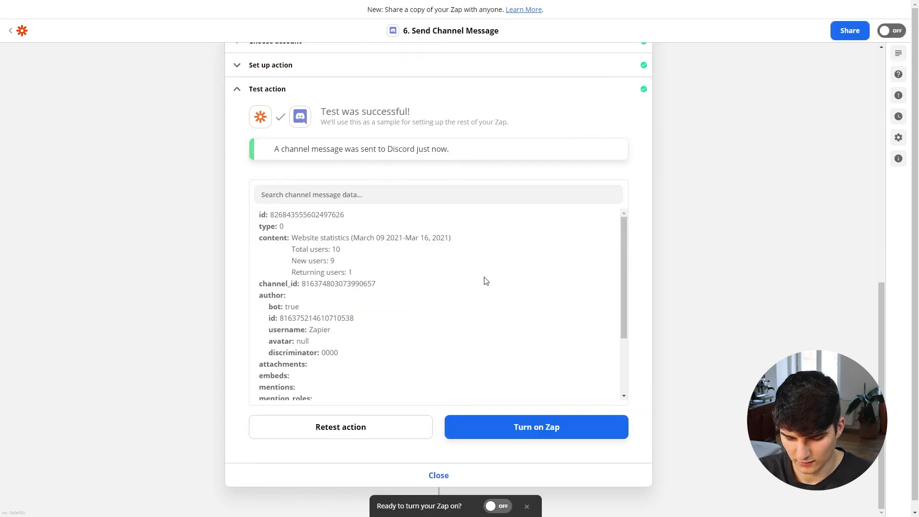
key(alt+Tab)
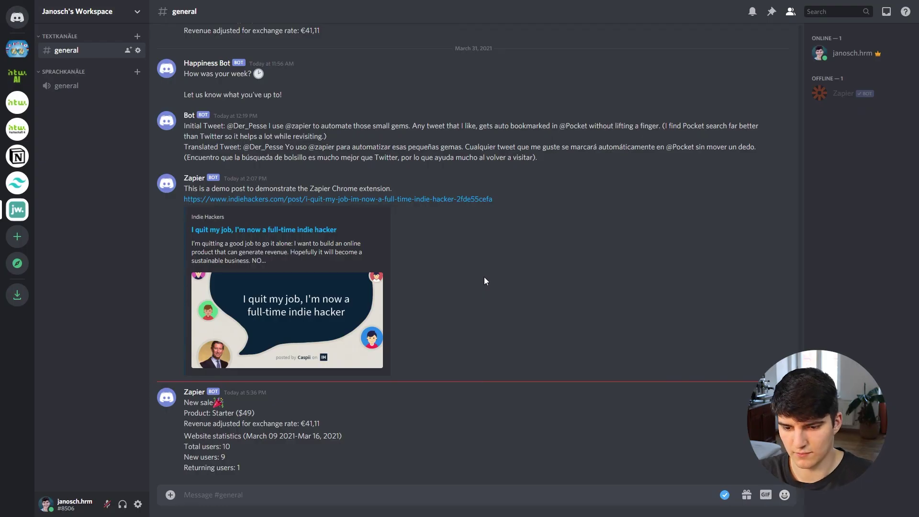
- Check the #general post showing 10 total, 9 new and 1 returning users, then return to Zapier
drag(196, 435, 284, 441)
click(284, 441)
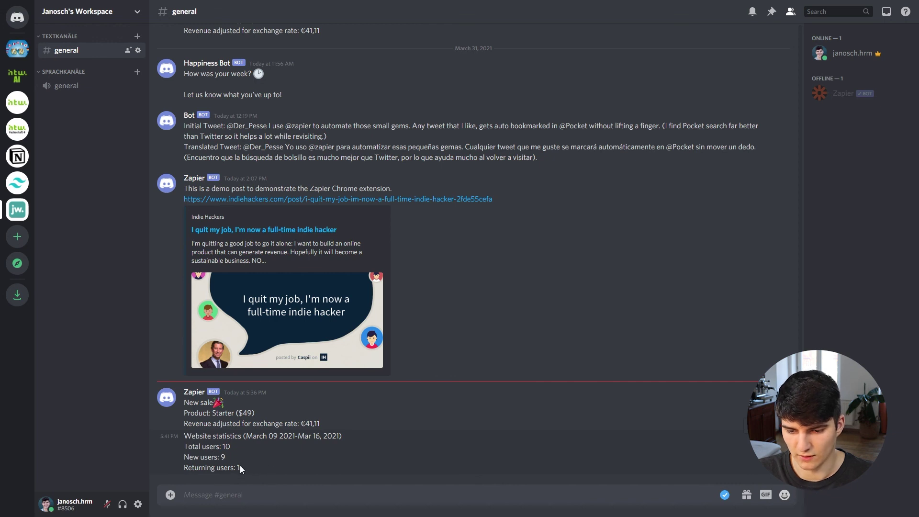
key(alt+Tab)
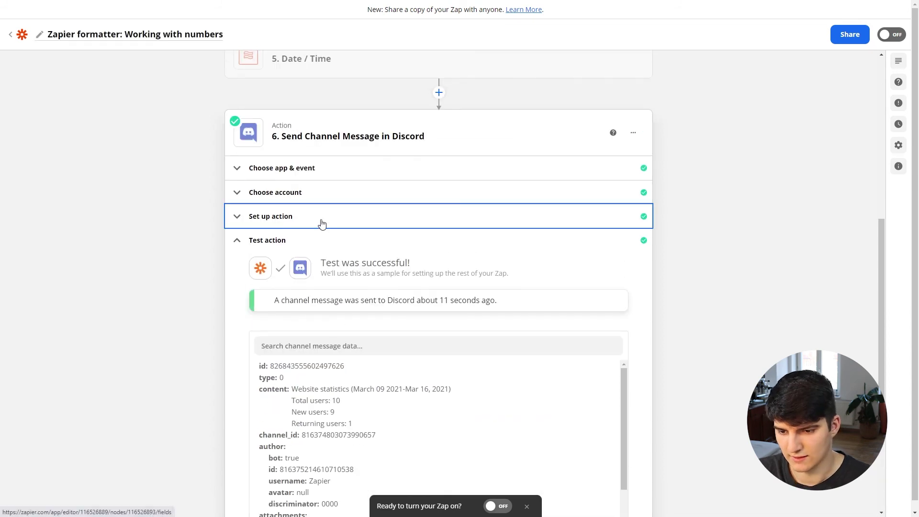
- Inspect the Discord step's Message Text, which maps the Numbers output 1 into Returning users
click(320, 219)
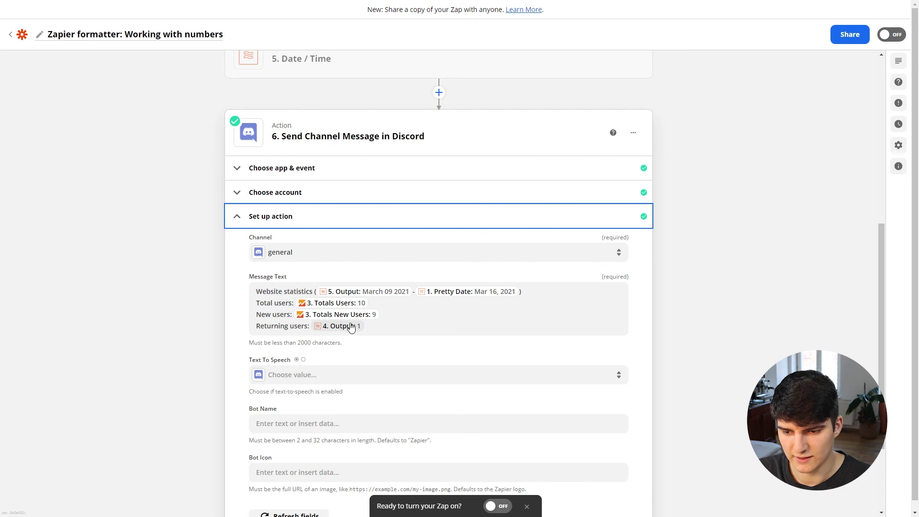
scroll(329, 331, up, 2)
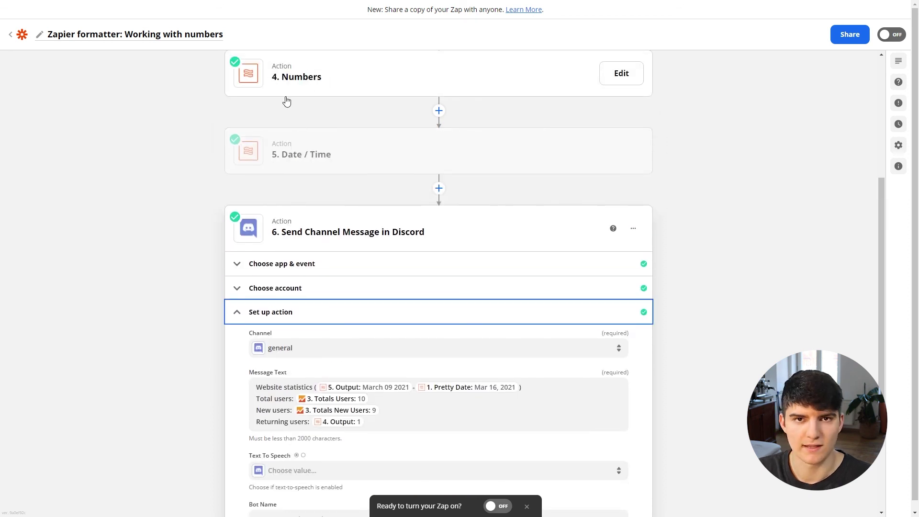
scroll(344, 326, down, 2)
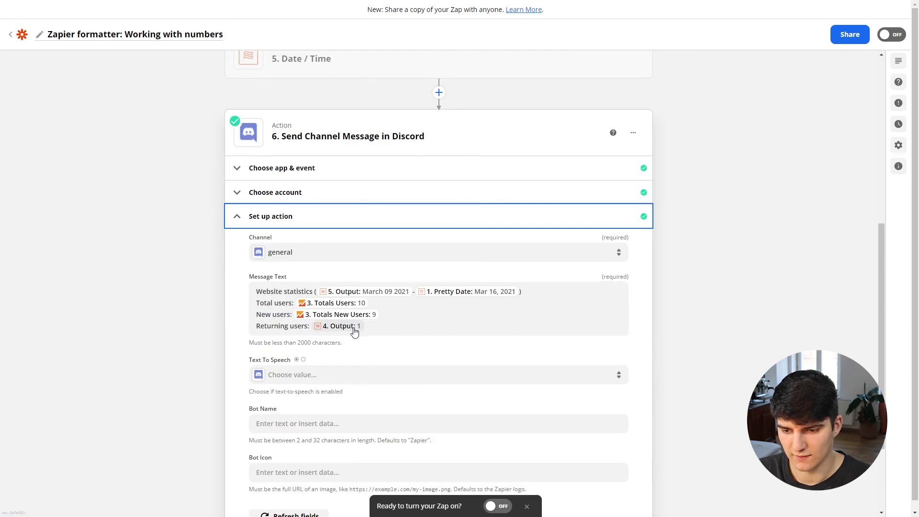